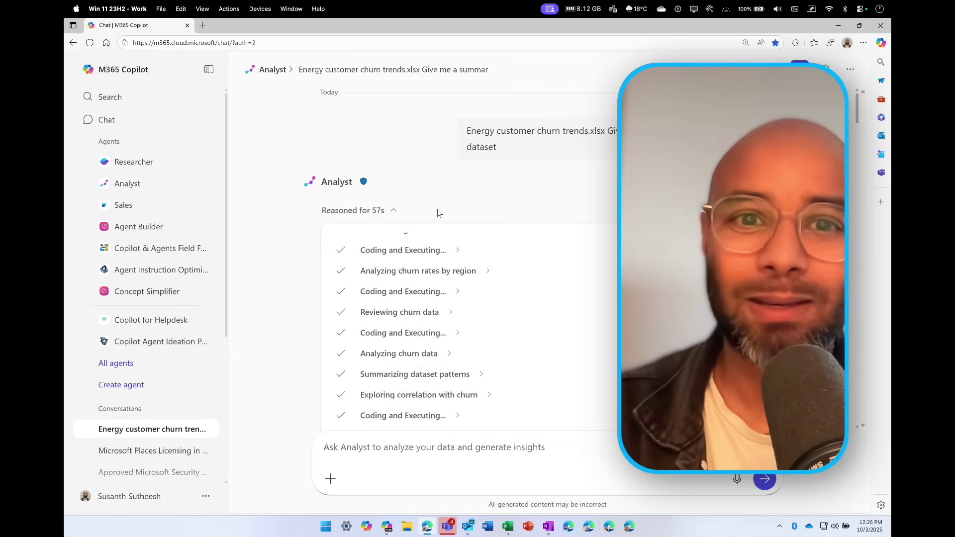
# Look over the Analyst chat's dataset summary, region chart and recommendations, then bring up the churn workbook in Excel
pyautogui.scroll(-2, 438, 212)
pyautogui.scroll(2, 438, 212)
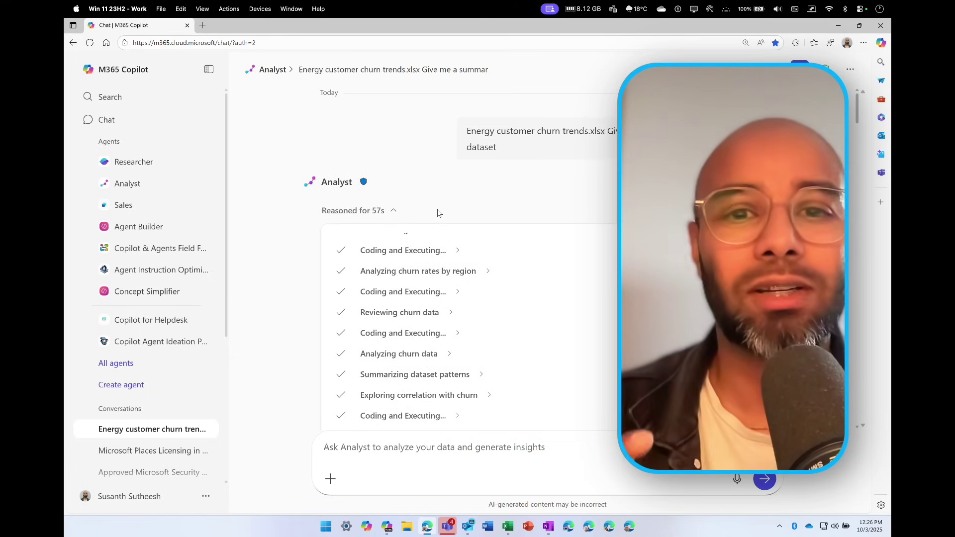
pyautogui.scroll(-3, 438, 213)
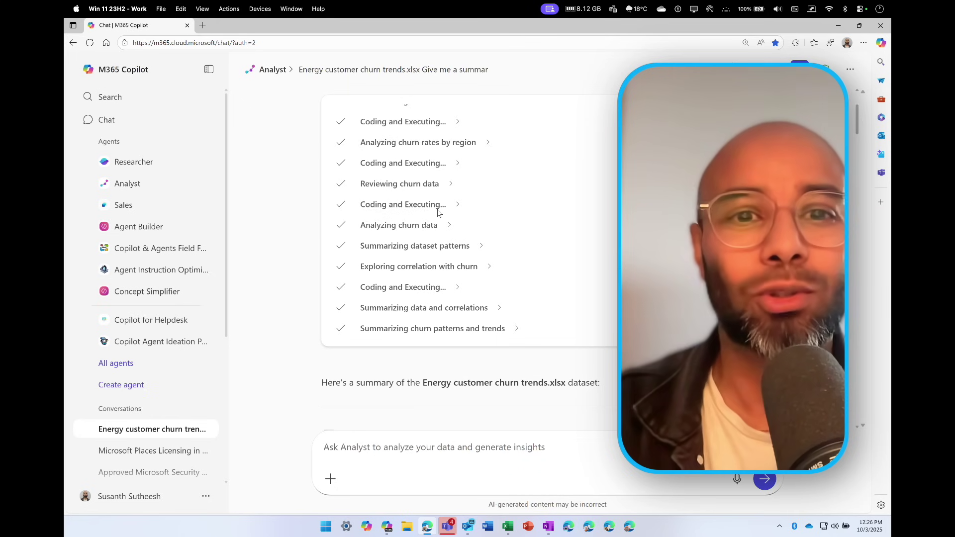
pyautogui.scroll(-8, 438, 213)
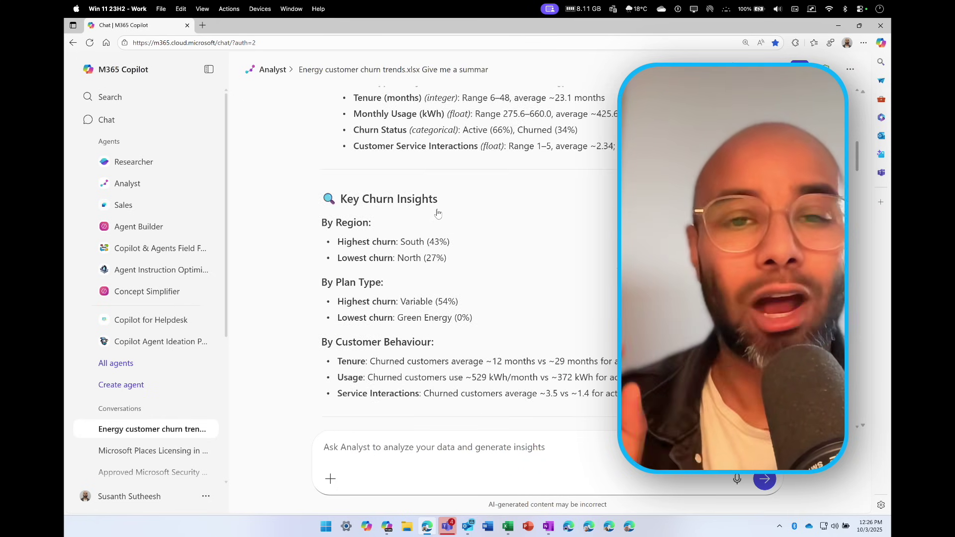
pyautogui.scroll(-15, 437, 213)
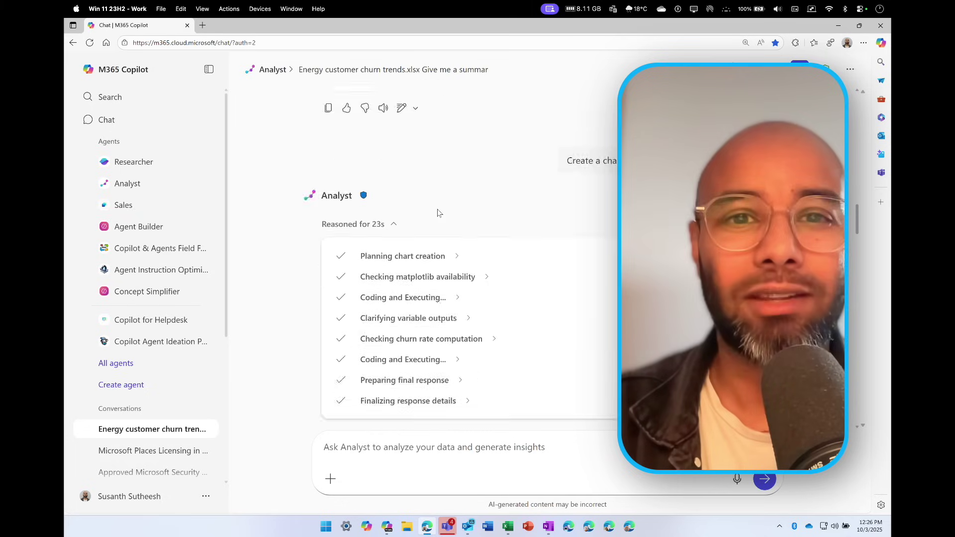
pyautogui.scroll(-12, 437, 213)
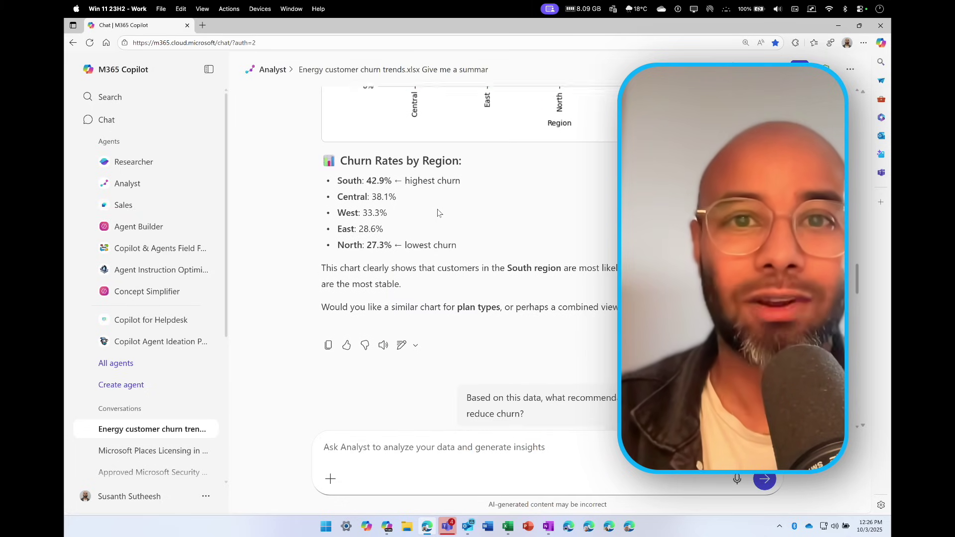
pyautogui.scroll(-5, 437, 213)
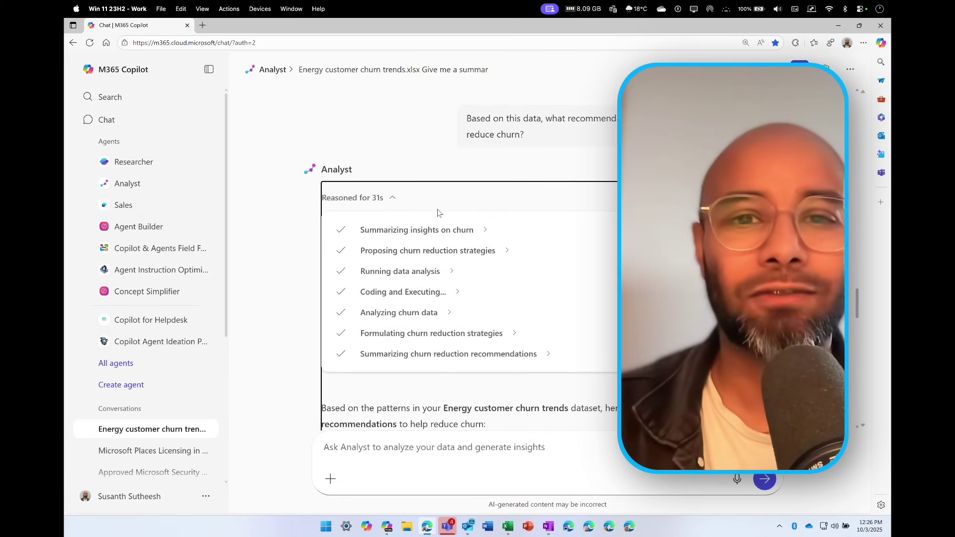
pyautogui.scroll(-5, 437, 212)
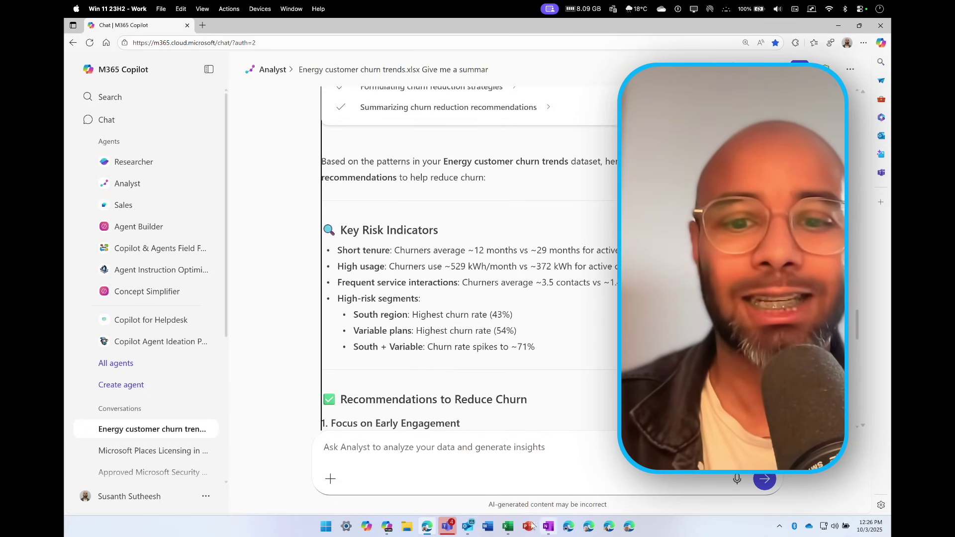
pyautogui.click(508, 526)
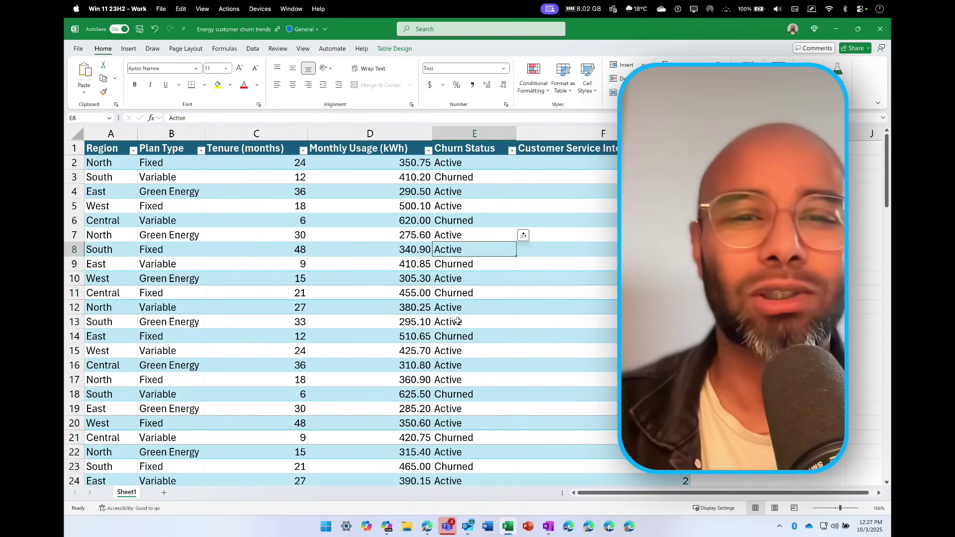
# Select the Tenure, Monthly Usage, Churn Status and Customer Service Interactions columns in turn
pyautogui.scroll(-3, 458, 321)
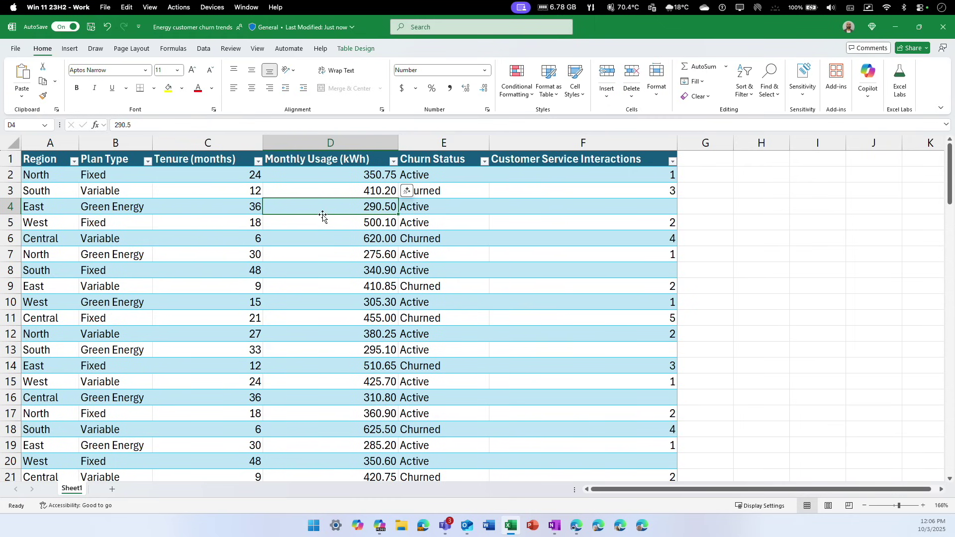
pyautogui.scroll(-3, 338, 214)
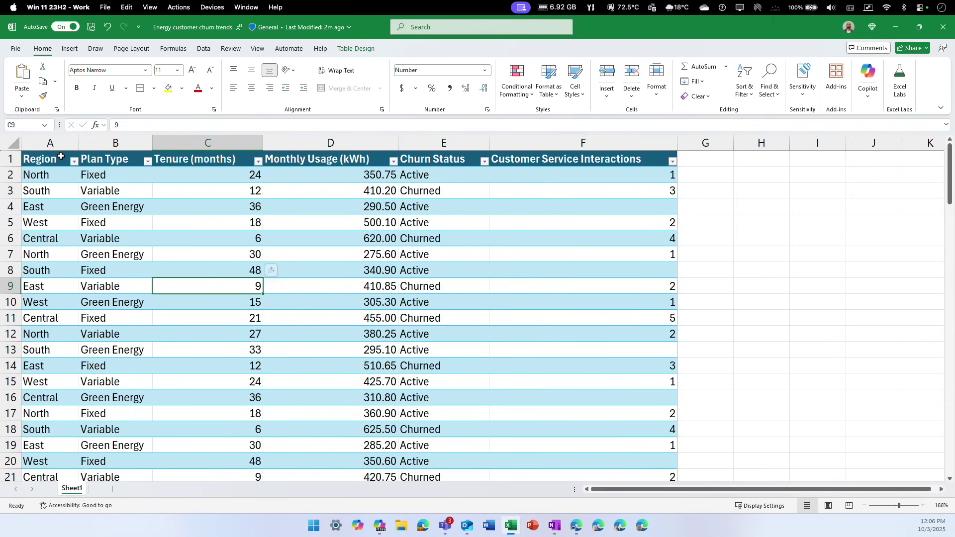
pyautogui.click(192, 146)
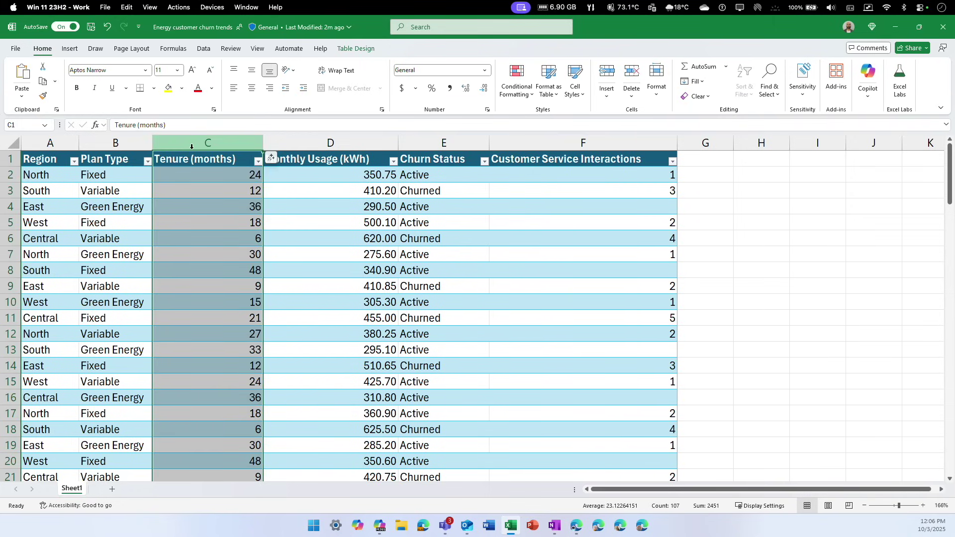
pyautogui.click(325, 144)
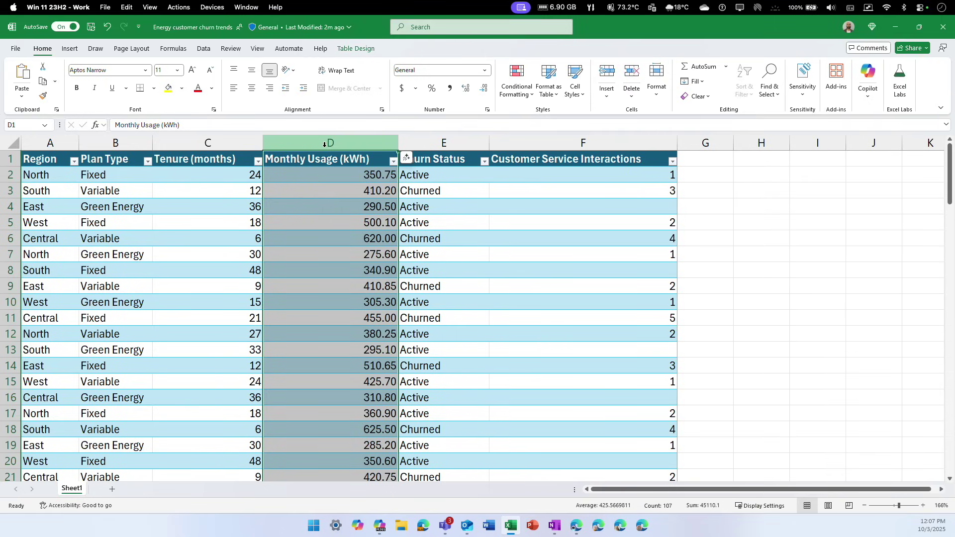
pyautogui.click(446, 142)
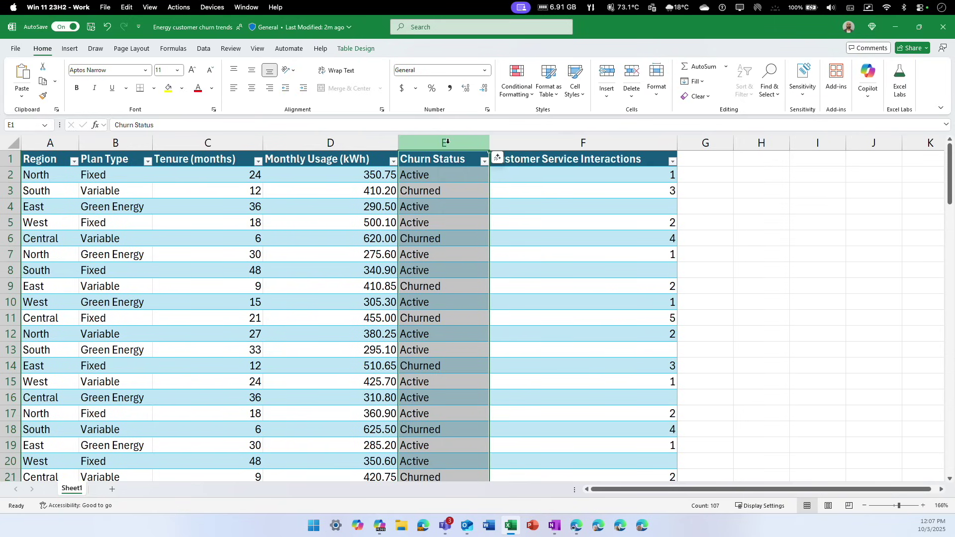
pyautogui.click(564, 143)
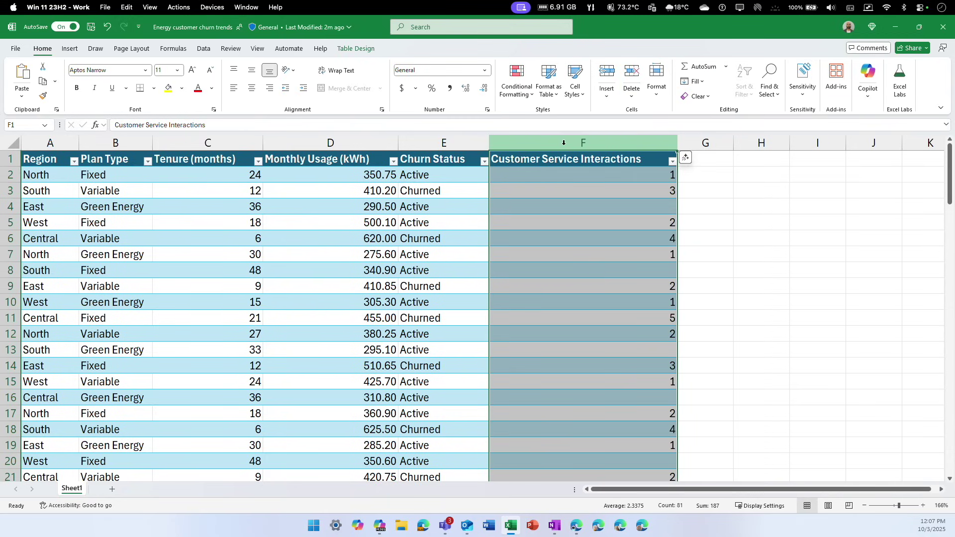
pyautogui.click(343, 287)
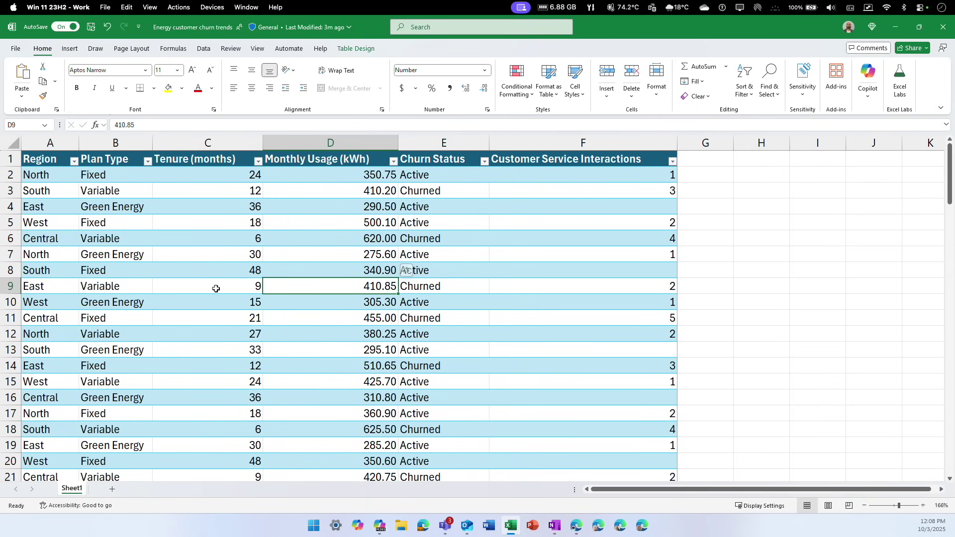
# Select the data block B7:E15 in the churn table
pyautogui.scroll(-4, 216, 288)
pyautogui.moveTo(114, 286); pyautogui.dragTo(414, 381)
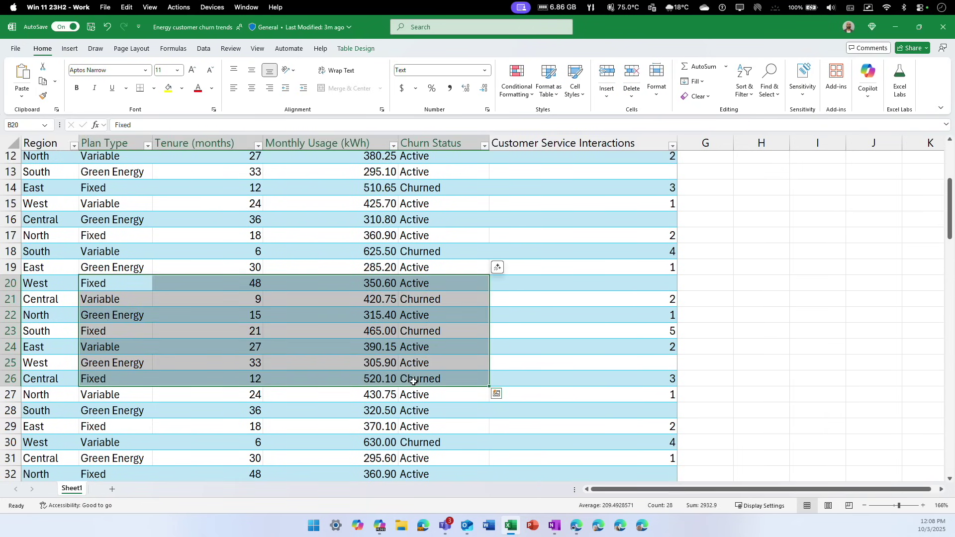
pyautogui.scroll(4, 412, 378)
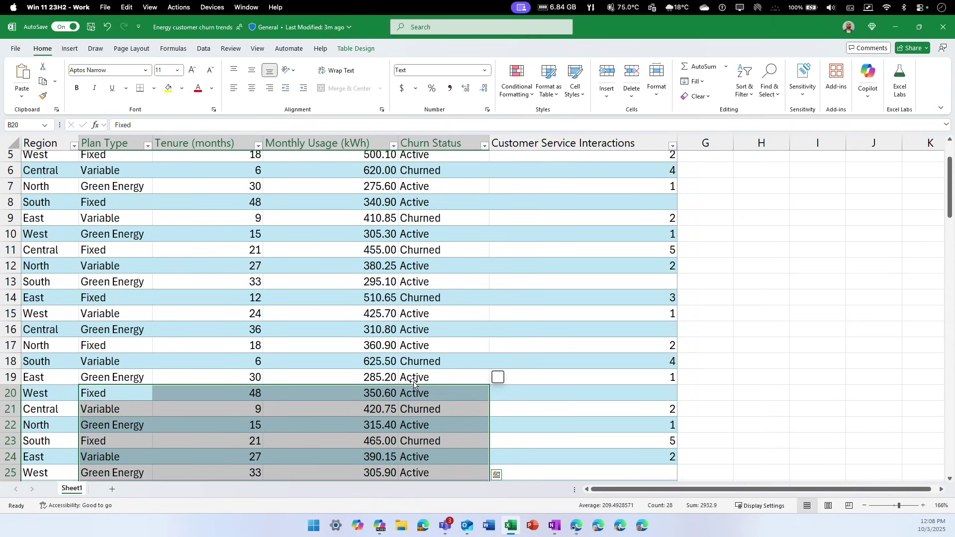
pyautogui.moveTo(120, 254); pyautogui.dragTo(483, 387)
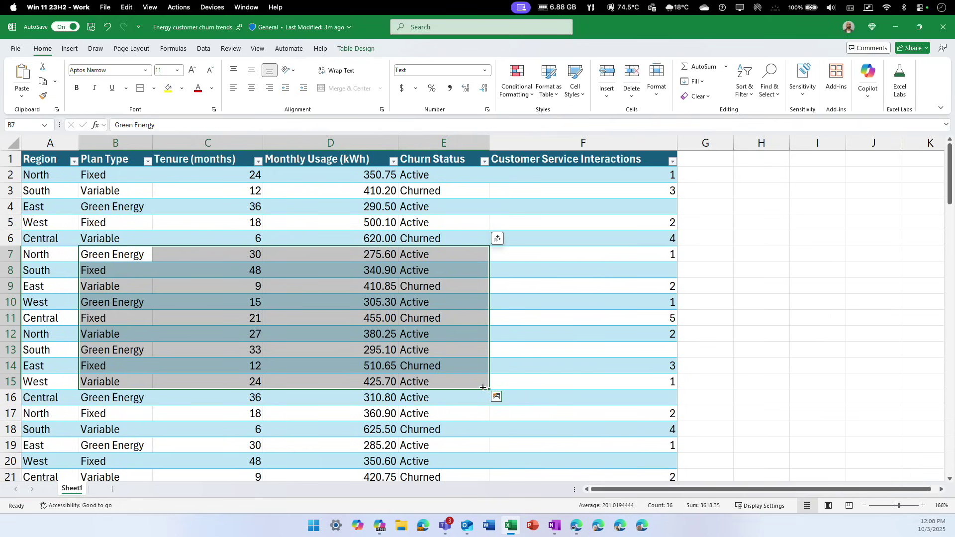
# Back in Copilot, zoom the browser page in one step and expand the Agents list in the sidebar
pyautogui.hotkey('alt', 'Tab')
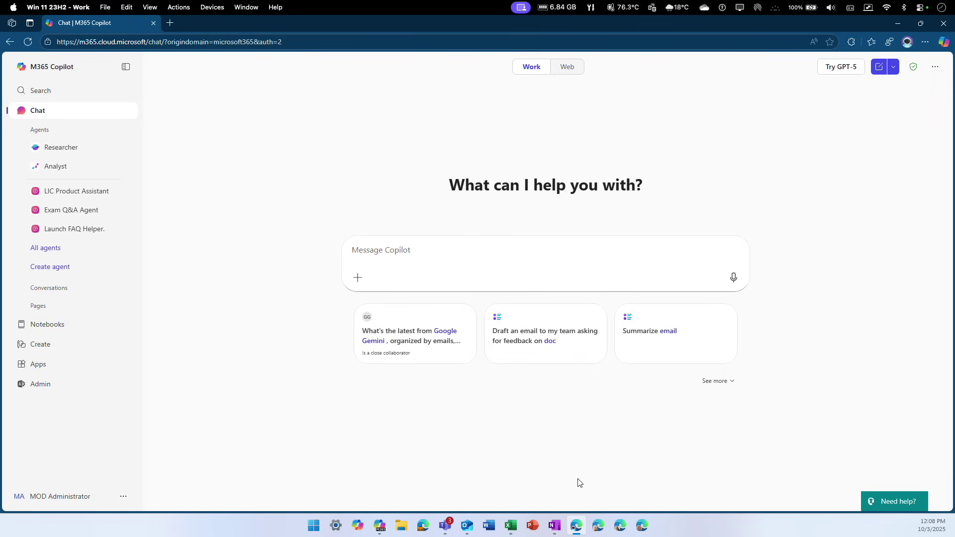
pyautogui.click(925, 42)
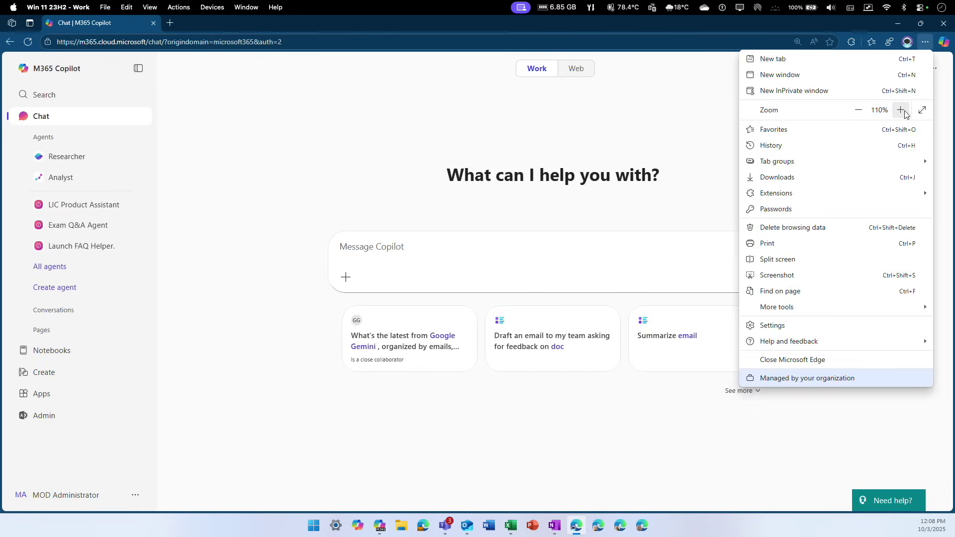
pyautogui.click(900, 110)
pyautogui.click(900, 110)
pyautogui.click(304, 149)
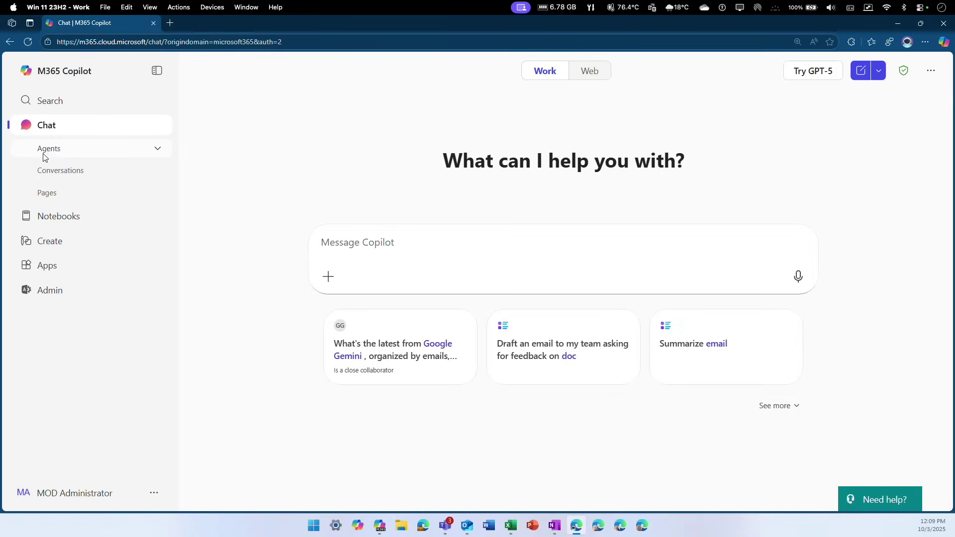
pyautogui.click(44, 151)
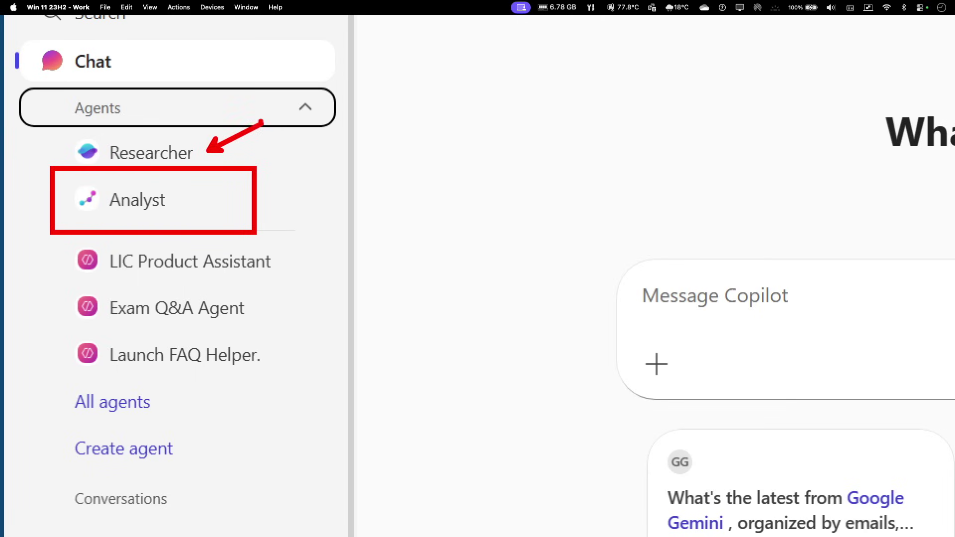
pyautogui.moveTo(229, 201)
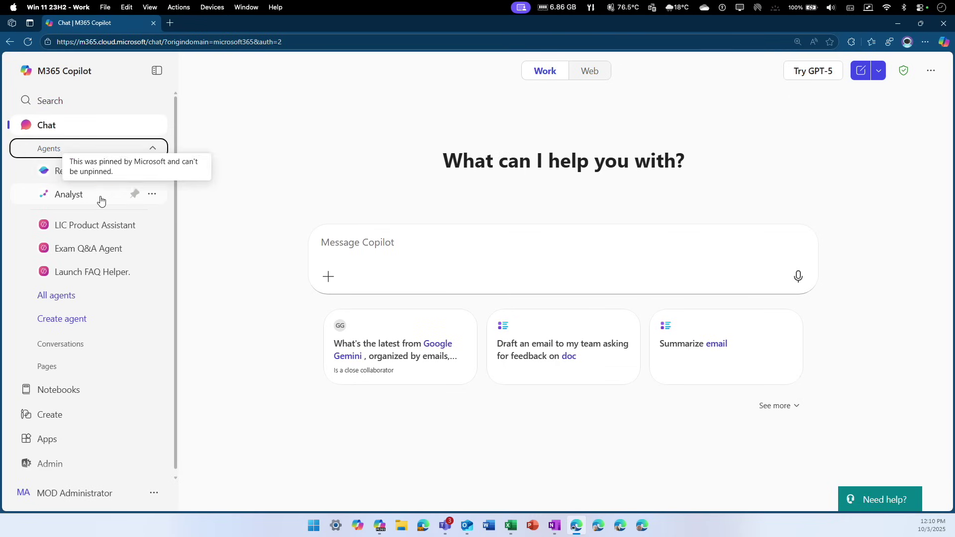
# Open the Analyst agent and show the prompt box's add-content options
pyautogui.click(121, 199)
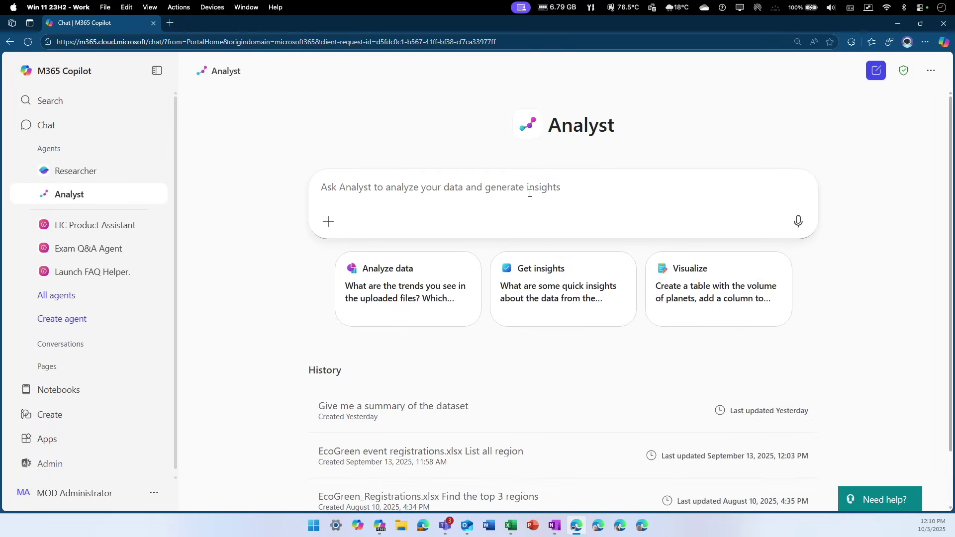
pyautogui.scroll(-1, 384, 404)
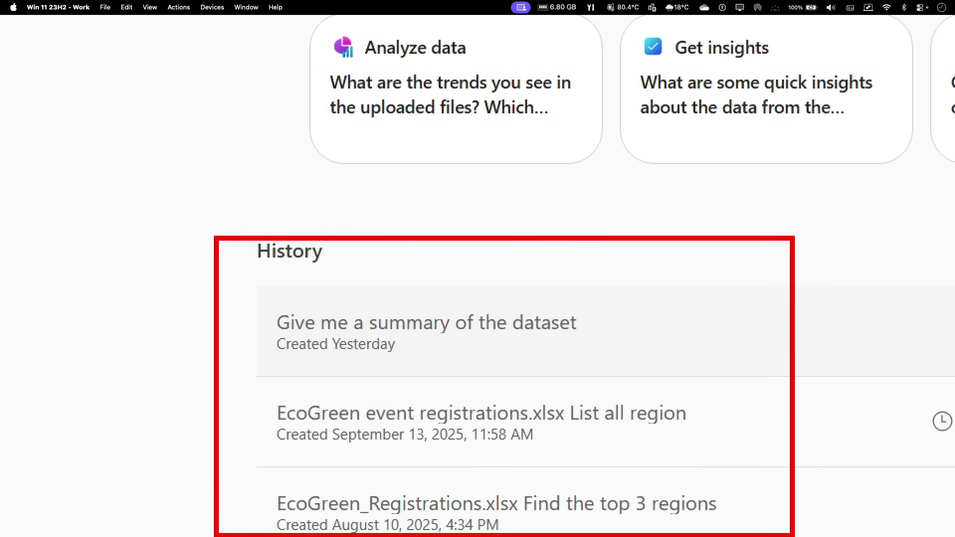
pyautogui.scroll(1, 575, 471)
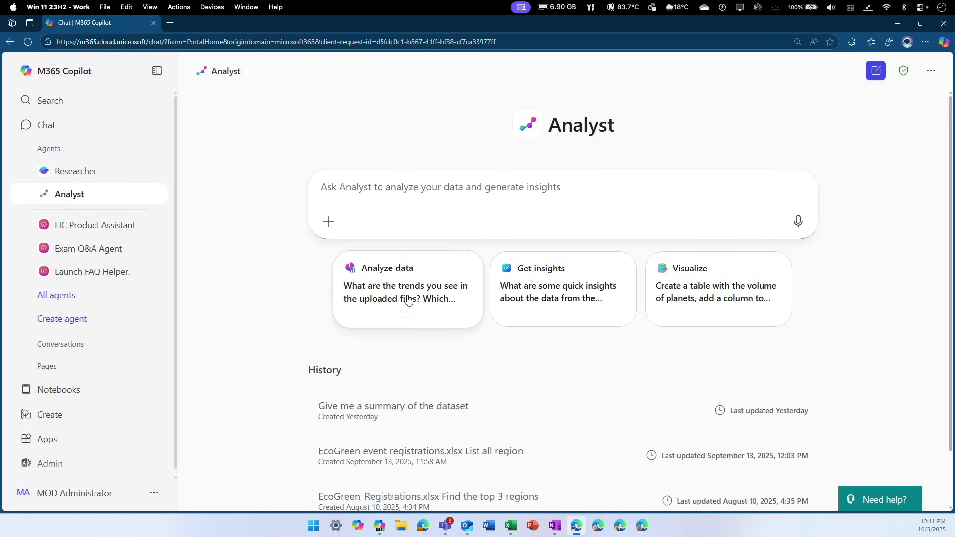
pyautogui.click(328, 222)
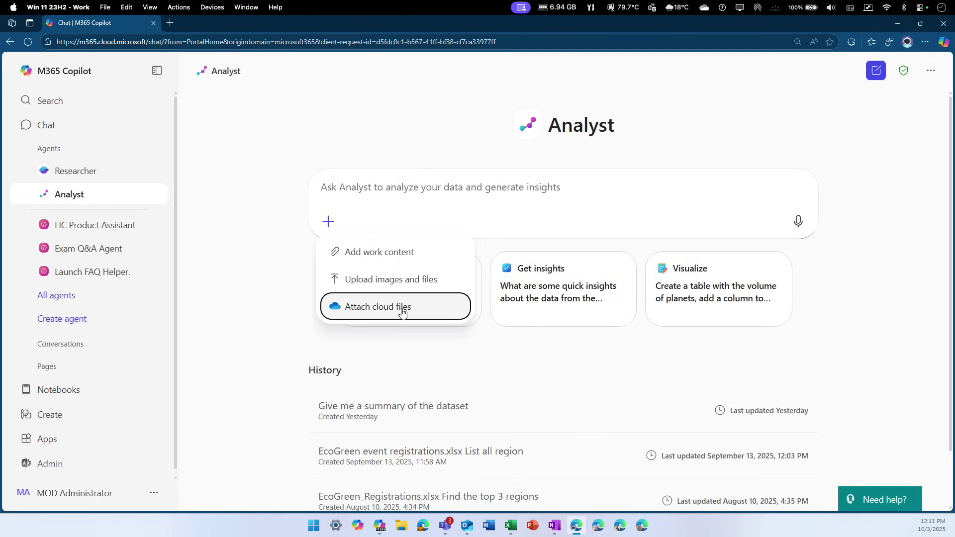
# Attach Energy customer churn trends.xlsx from your cloud files, found by searching 'energ'
pyautogui.click(403, 311)
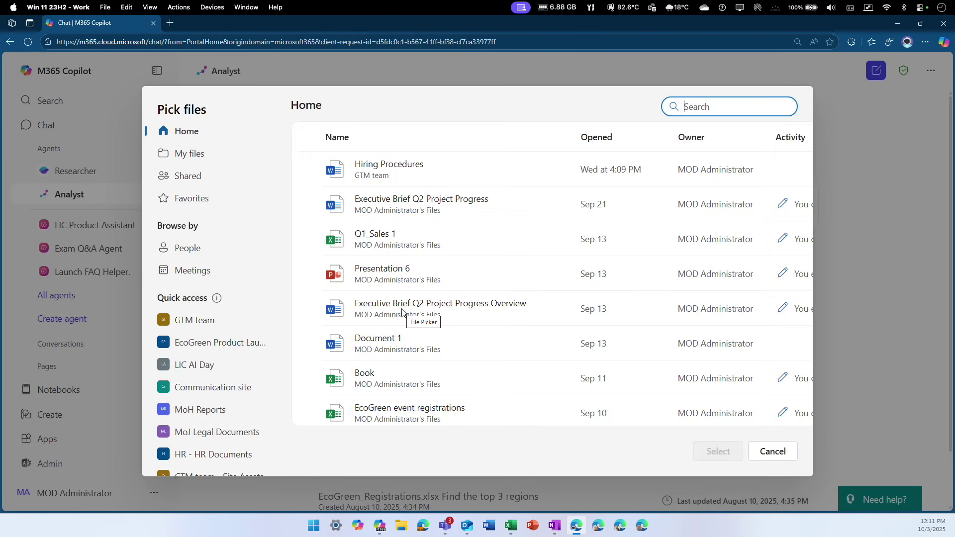
pyautogui.click(202, 157)
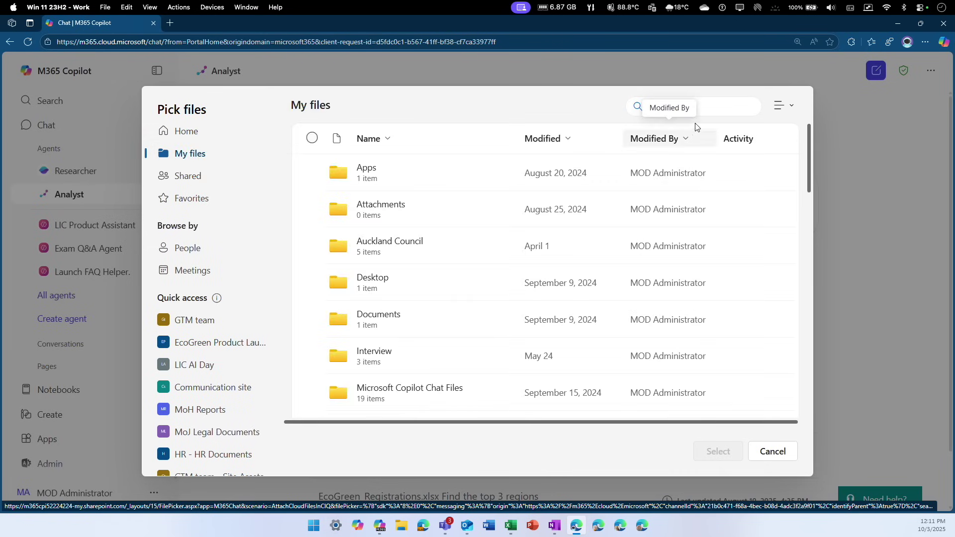
pyautogui.click(707, 110)
pyautogui.write('energy')
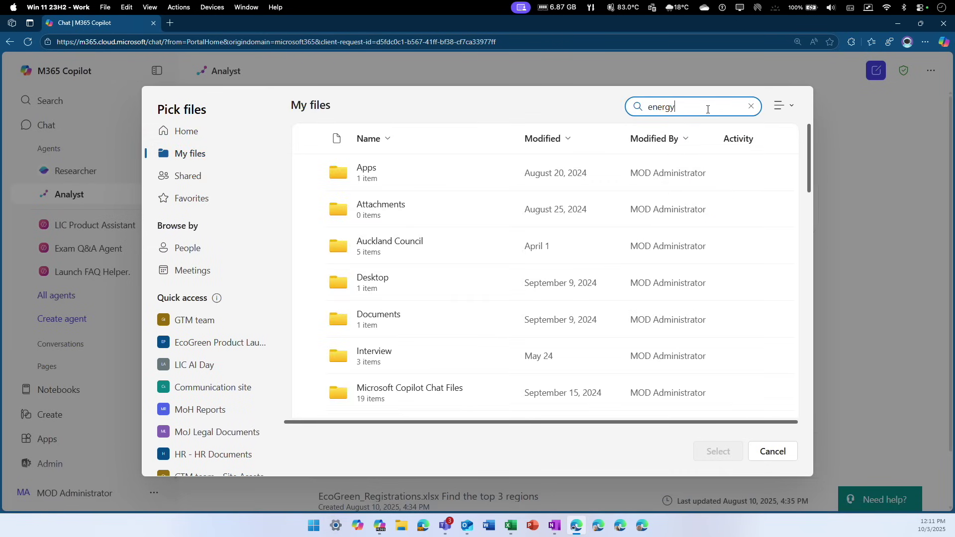
pyautogui.press('Return')
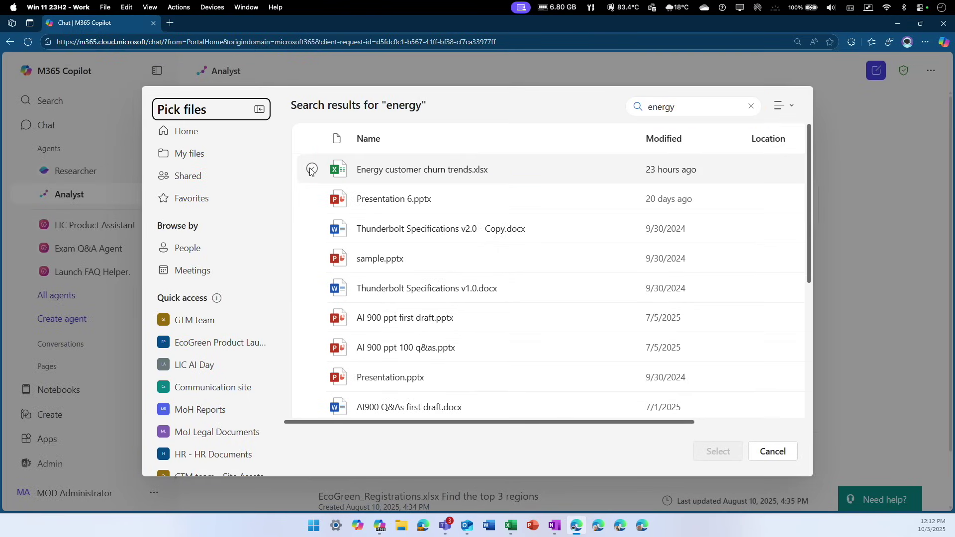
pyautogui.click(310, 170)
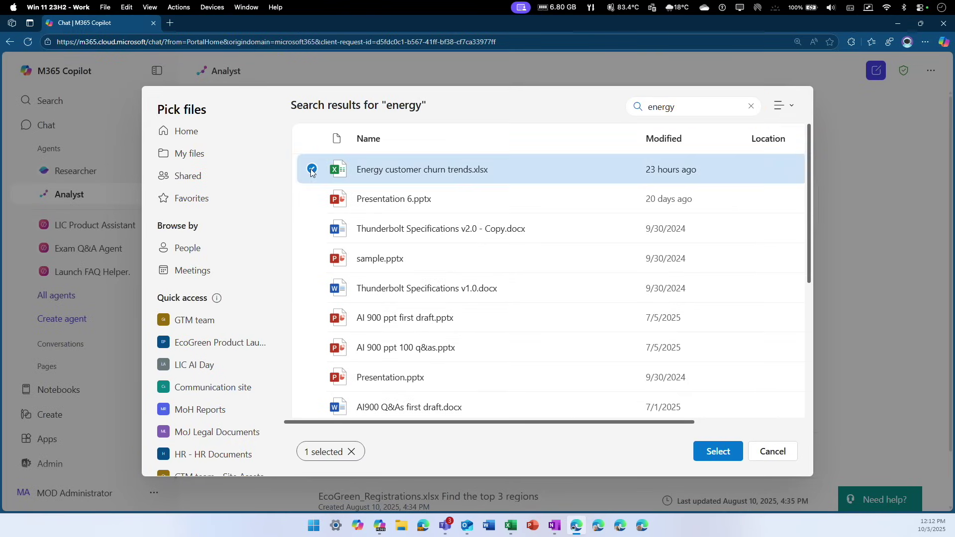
pyautogui.click(732, 461)
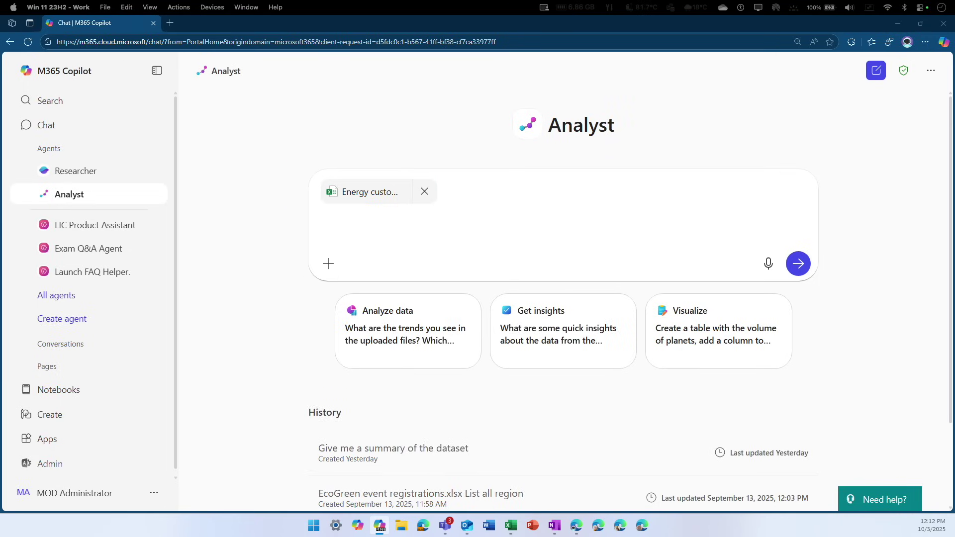
# Ask Analyst 'Give me a summary of the dataset'
pyautogui.click(477, 226)
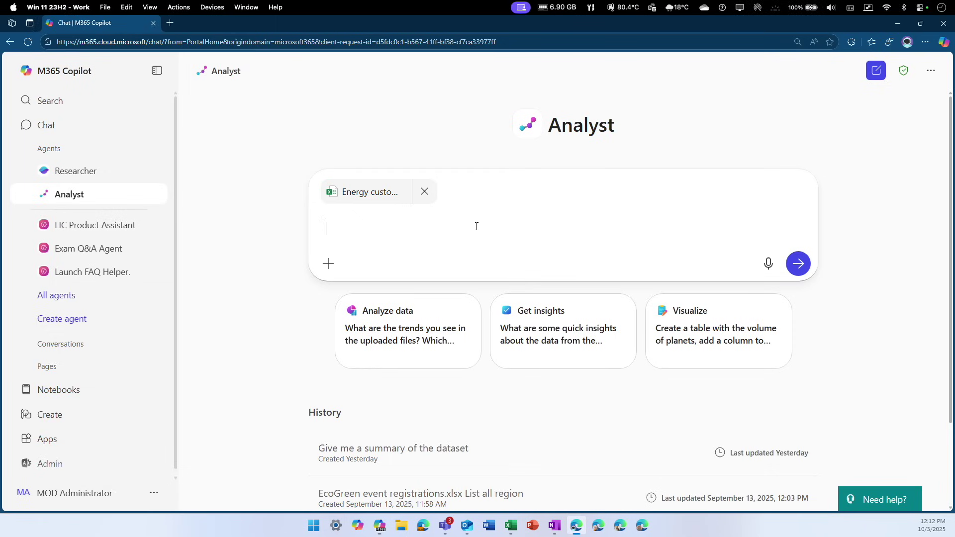
pyautogui.write('Give me a summary of the dataset')
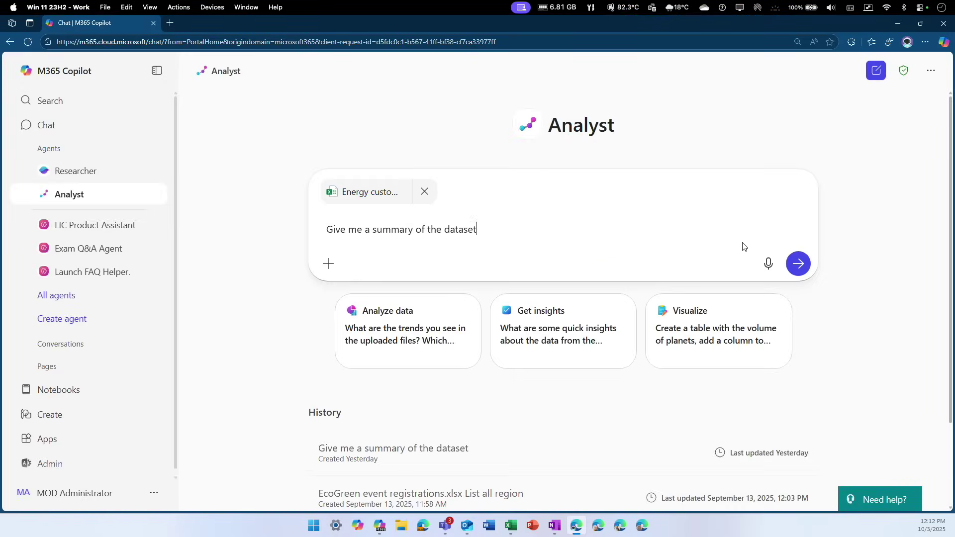
pyautogui.click(798, 263)
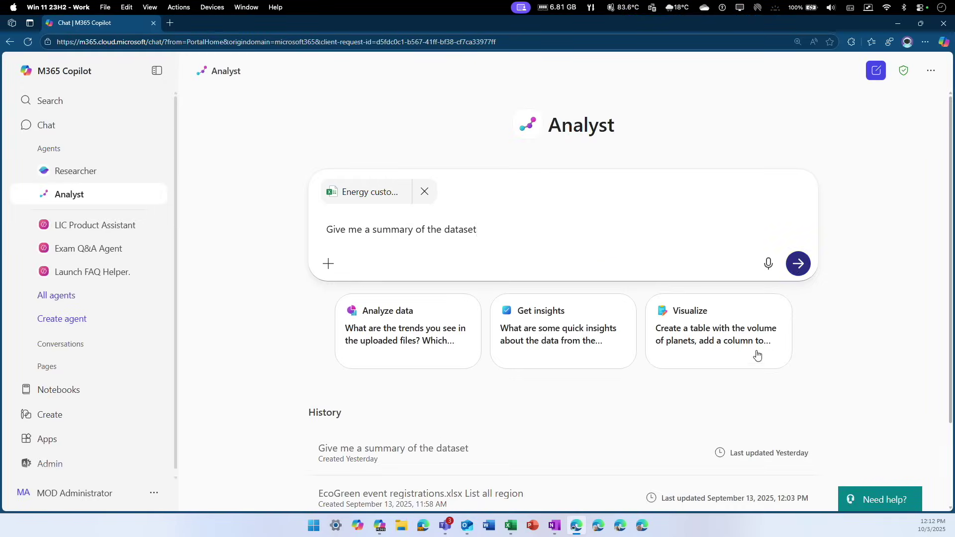
# Check the churn workbook in Excel, clearing its range selection, then minimize Excel
pyautogui.click(510, 525)
pyautogui.click(302, 323)
pyautogui.scroll(-2, 110, 306)
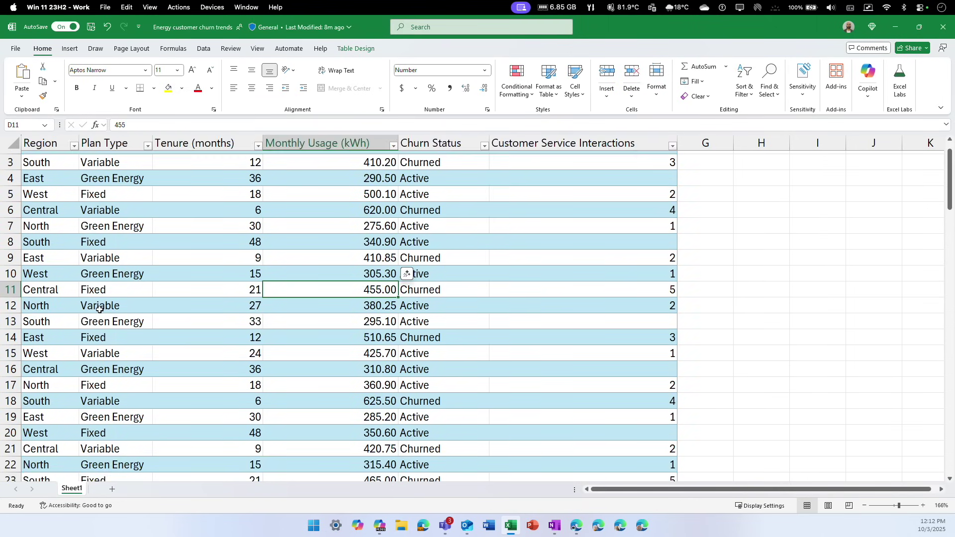
pyautogui.scroll(2, 137, 295)
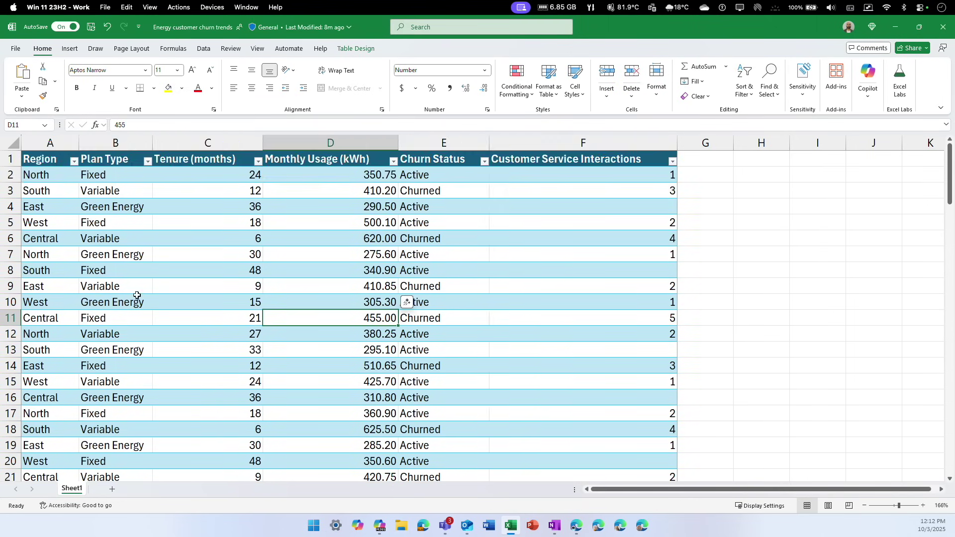
pyautogui.click(895, 27)
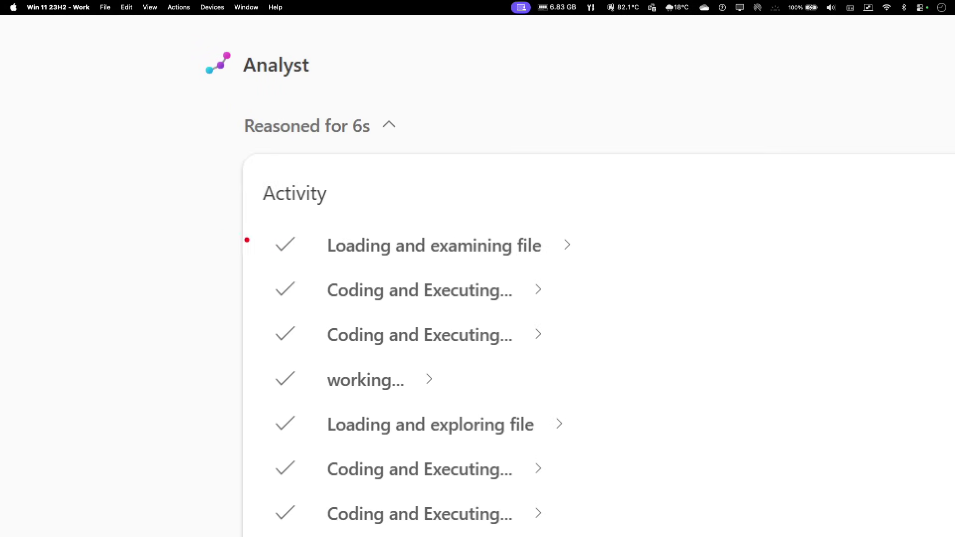
# Follow Analyst's reasoning, expanding a coding step to view its Python code
pyautogui.moveTo(205, 124)
pyautogui.mouseDown()
pyautogui.moveTo(546, 531)
pyautogui.moveTo(595, 531)
pyautogui.mouseUp()
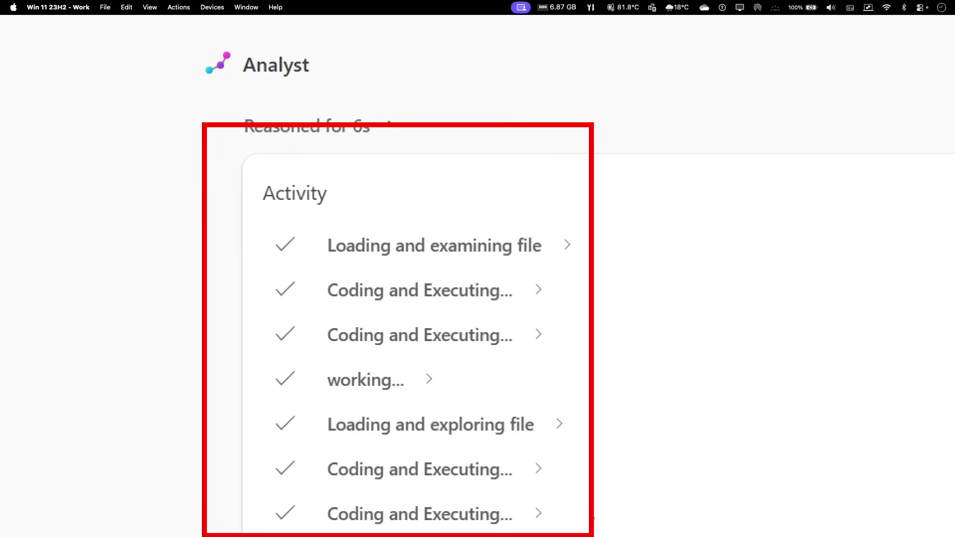
pyautogui.press('Escape')
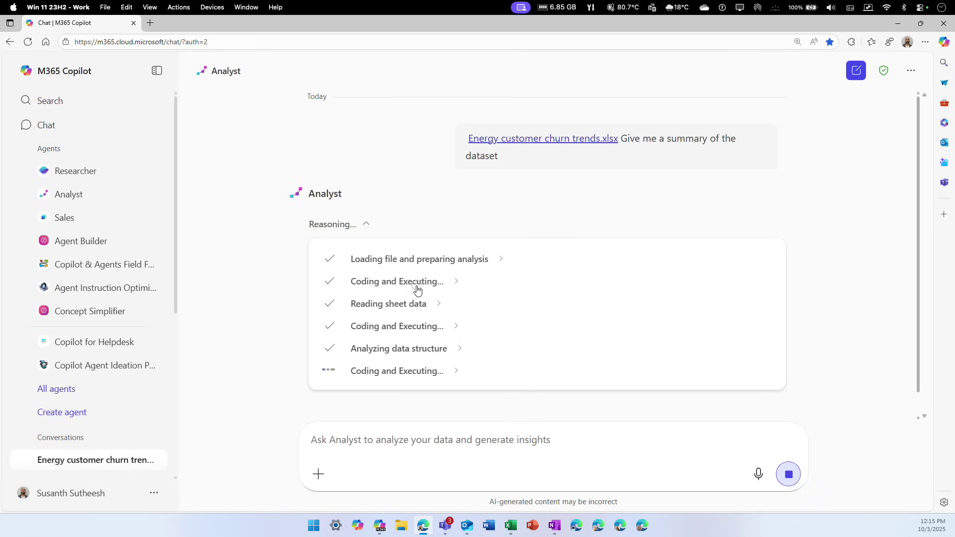
pyautogui.click(417, 288)
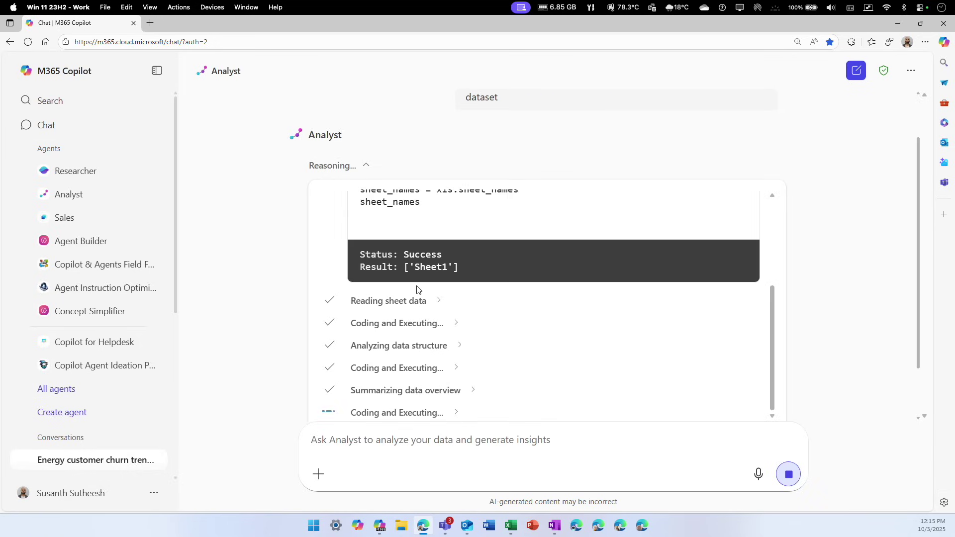
pyautogui.scroll(3, 420, 289)
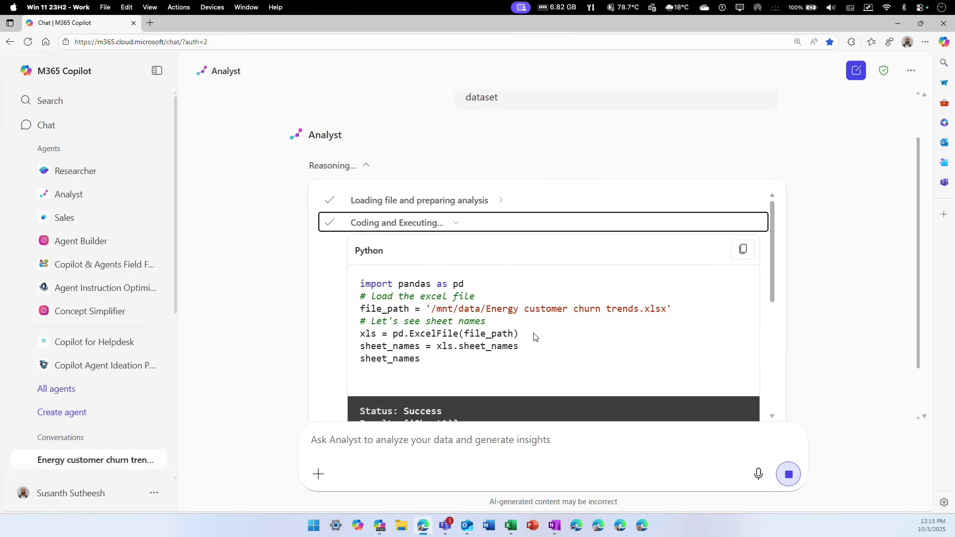
pyautogui.scroll(-3, 534, 337)
pyautogui.scroll(-3, 533, 337)
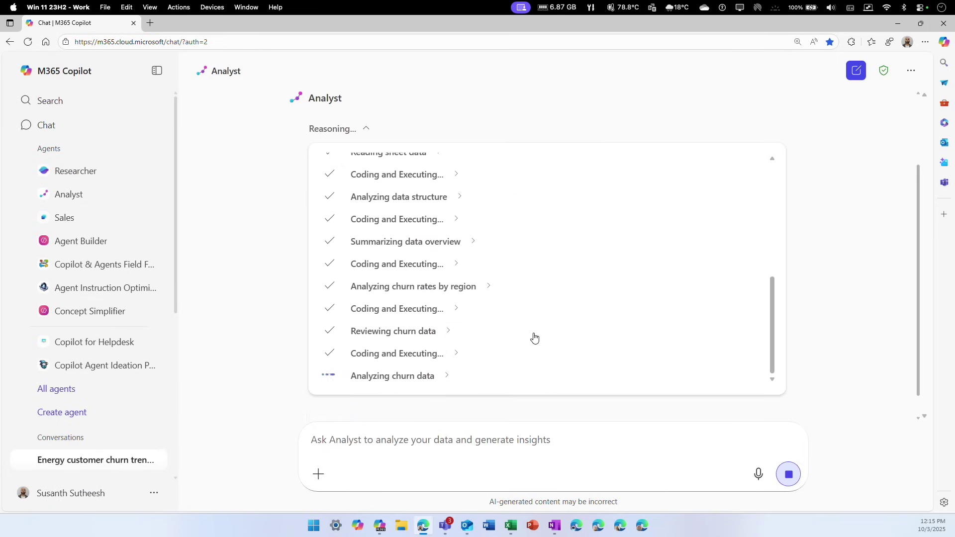
pyautogui.scroll(3, 449, 298)
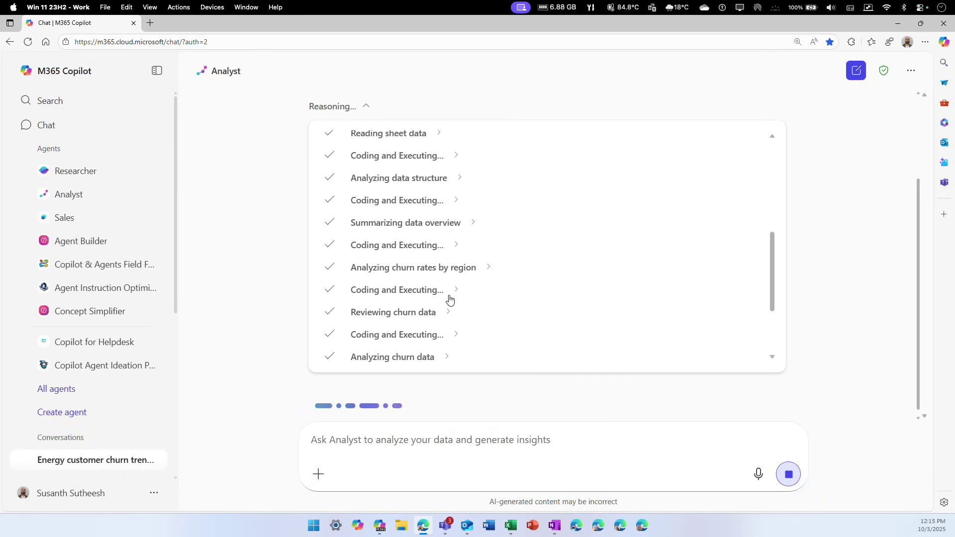
pyautogui.scroll(-3, 449, 299)
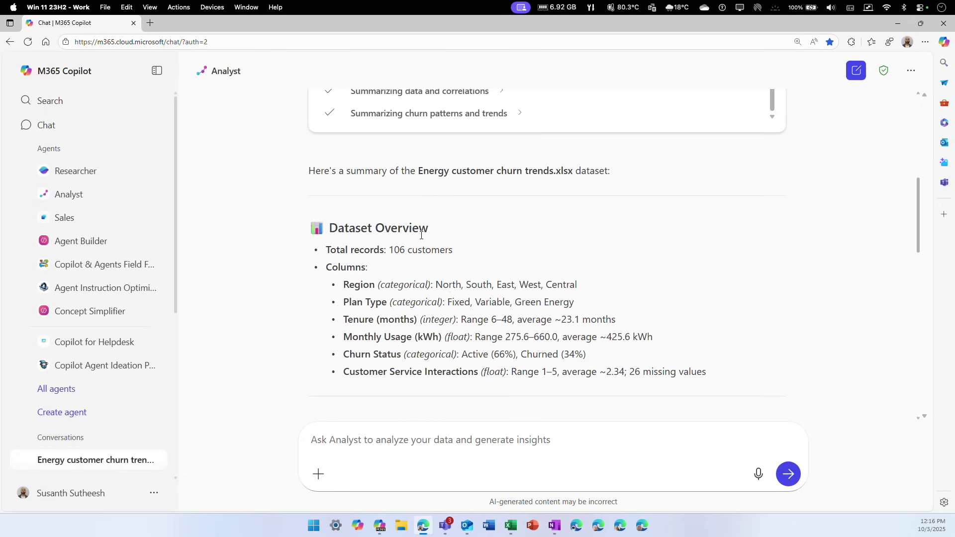
# Read the Dataset Overview and Key Churn Insights, highlighting the South 43% and Variable 54% lines
pyautogui.scroll(10, 412, 183)
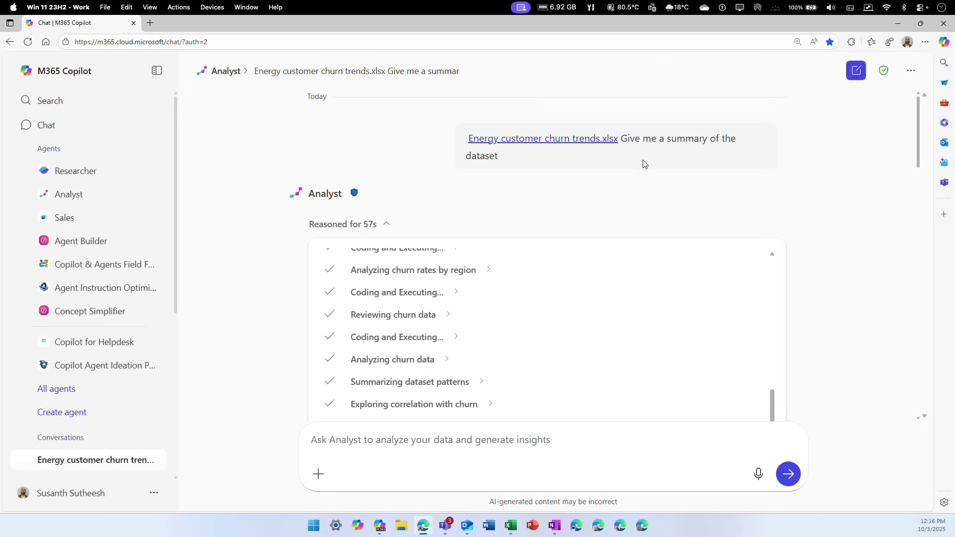
pyautogui.scroll(-8, 503, 243)
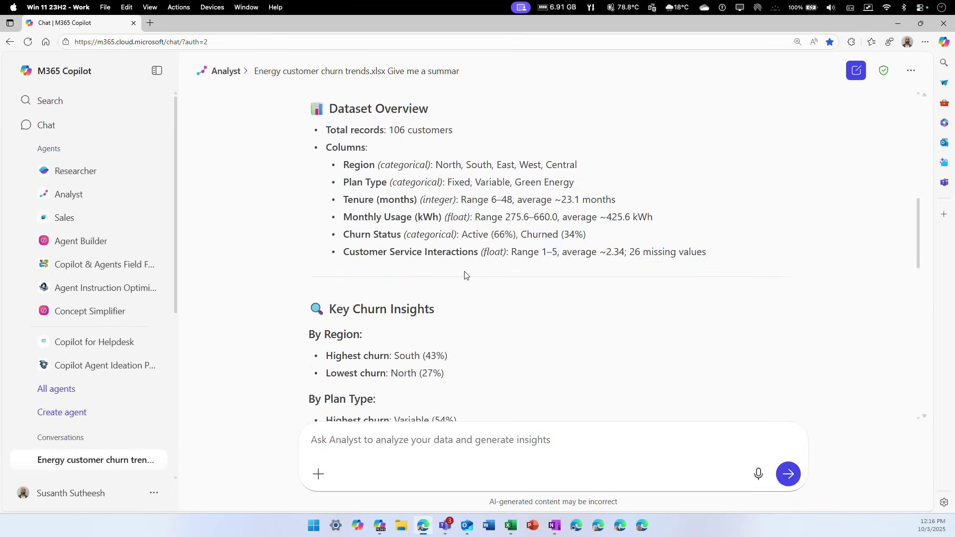
pyautogui.scroll(-4, 465, 276)
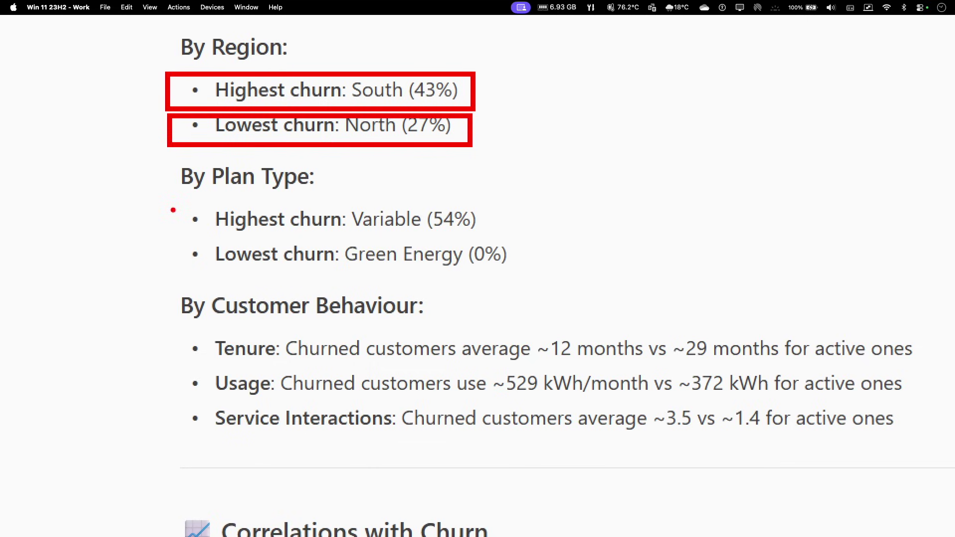
pyautogui.moveTo(177, 206); pyautogui.dragTo(353, 232)
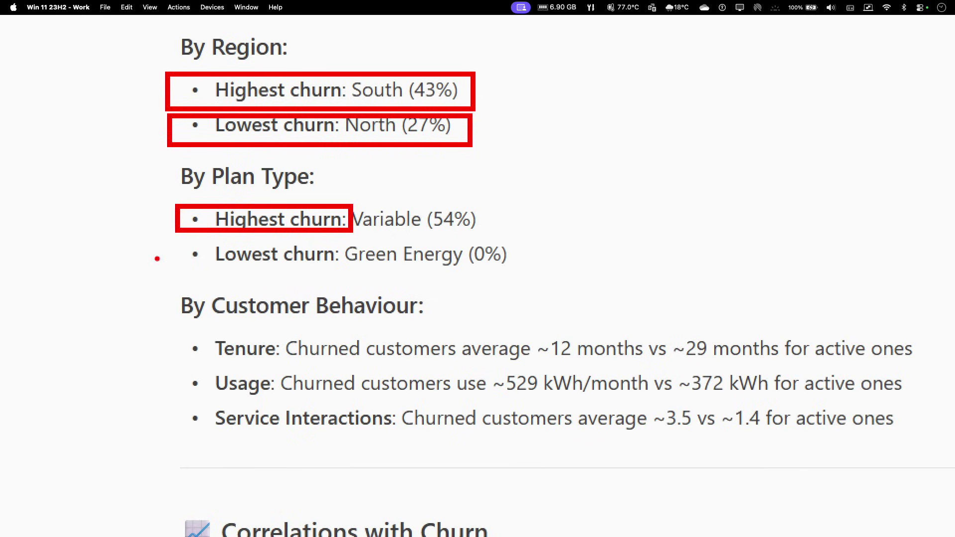
pyautogui.moveTo(166, 240)
pyautogui.mouseDown()
pyautogui.moveTo(266, 241)
pyautogui.moveTo(341, 270)
pyautogui.mouseUp()
pyautogui.press('Escape')
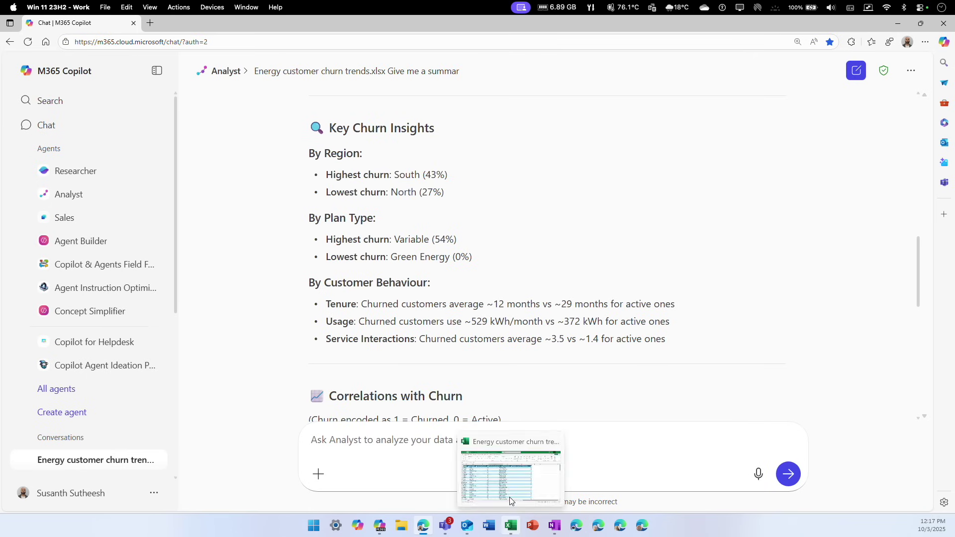
pyautogui.click(504, 490)
pyautogui.click(430, 341)
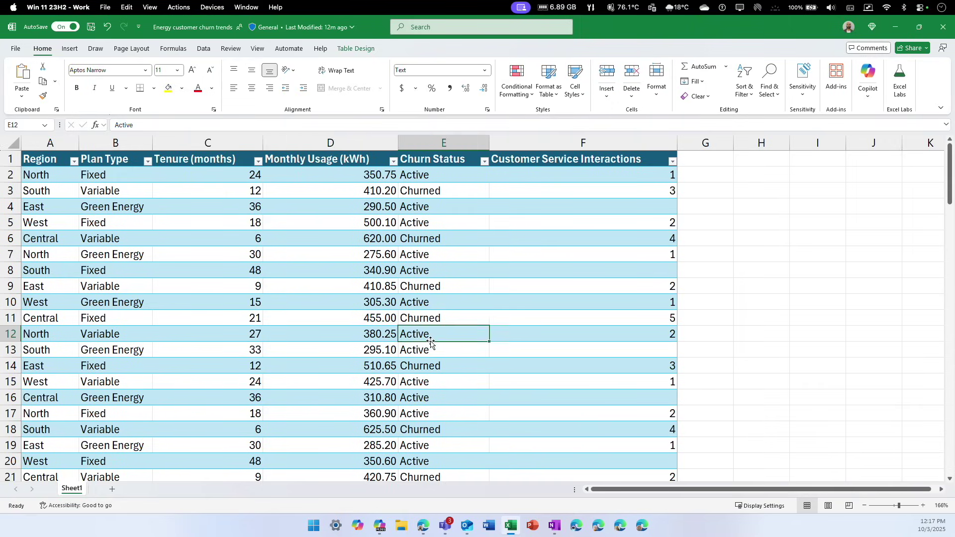
pyautogui.scroll(-3, 431, 341)
pyautogui.scroll(3, 431, 341)
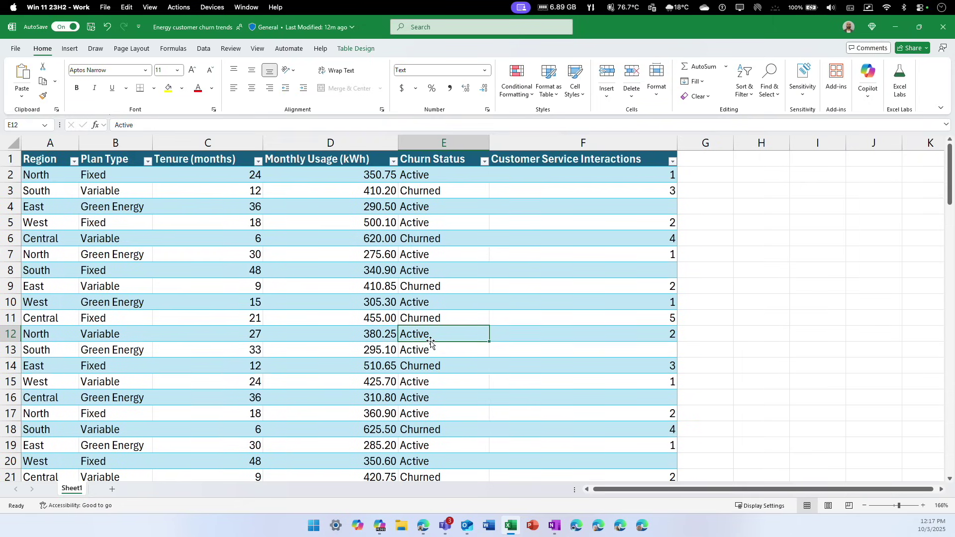
pyautogui.click(422, 257)
pyautogui.click(115, 302)
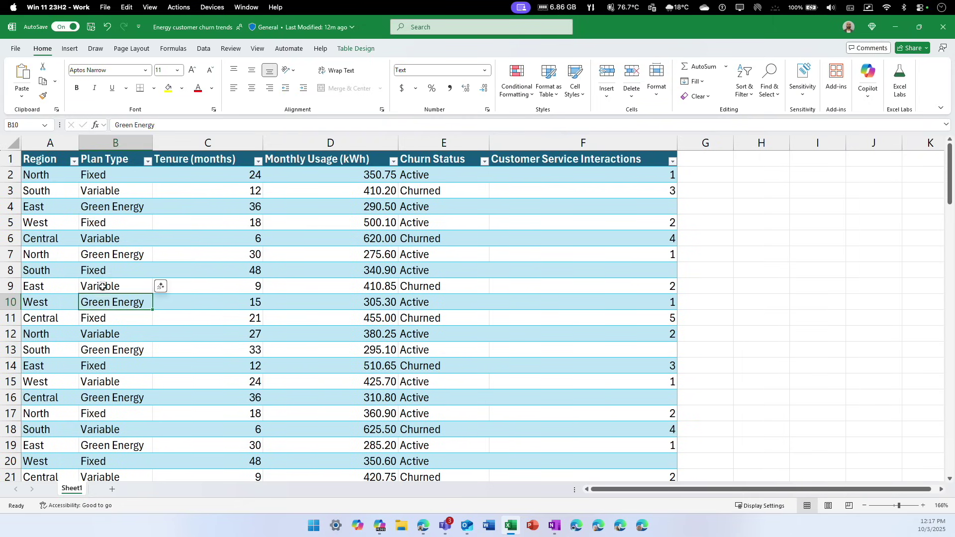
pyautogui.click(103, 287)
pyautogui.click(103, 303)
# Ask Analyst to 'Create a chart showing churn rate by region'
pyautogui.click(895, 27)
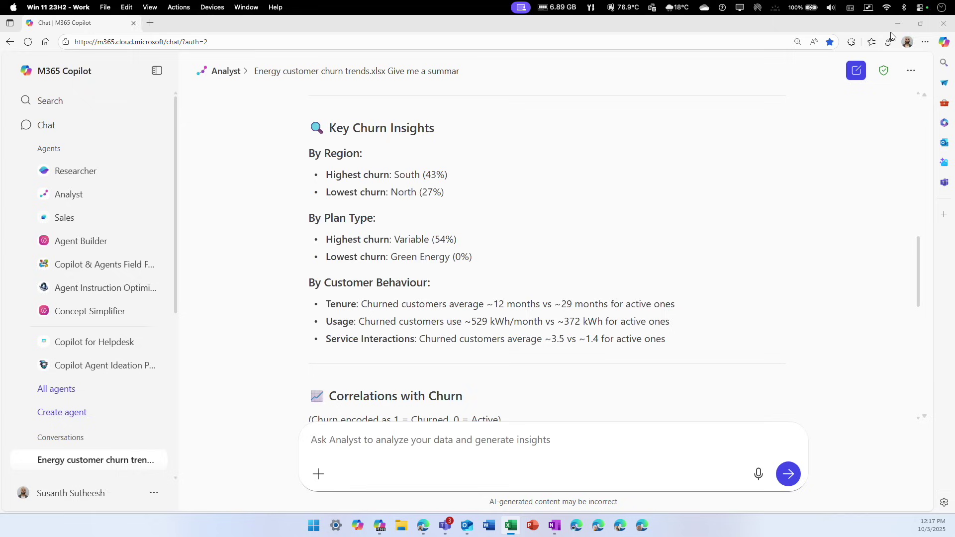
pyautogui.scroll(-1, 412, 282)
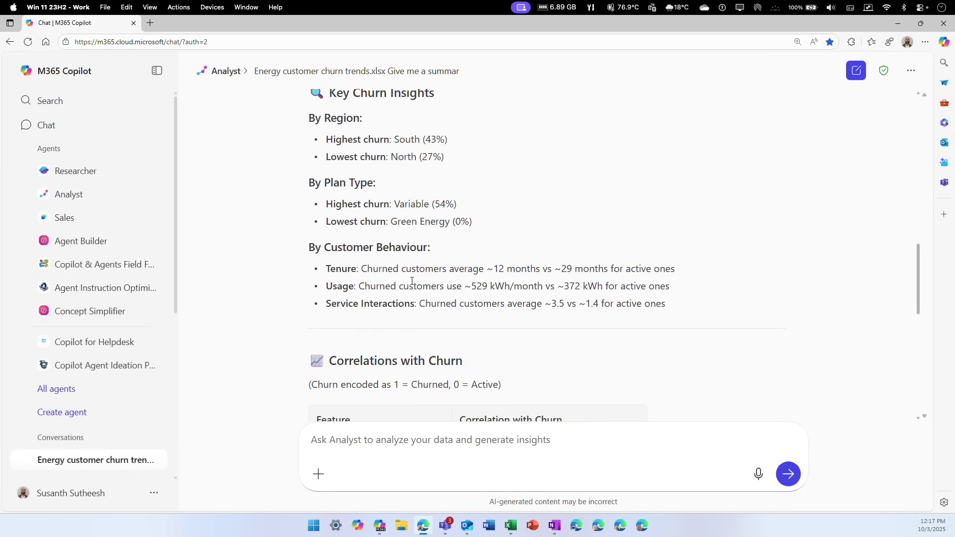
pyautogui.scroll(-10, 412, 282)
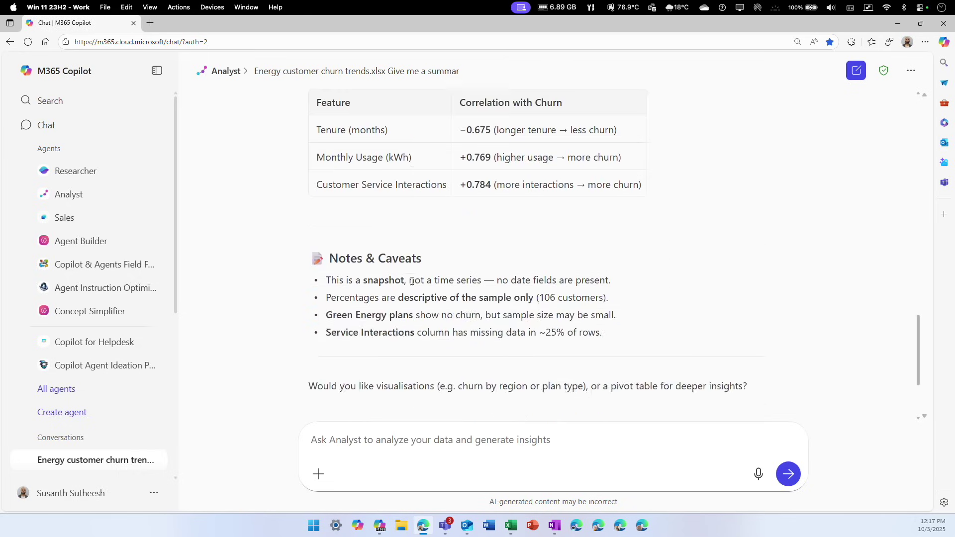
pyautogui.scroll(-1, 411, 281)
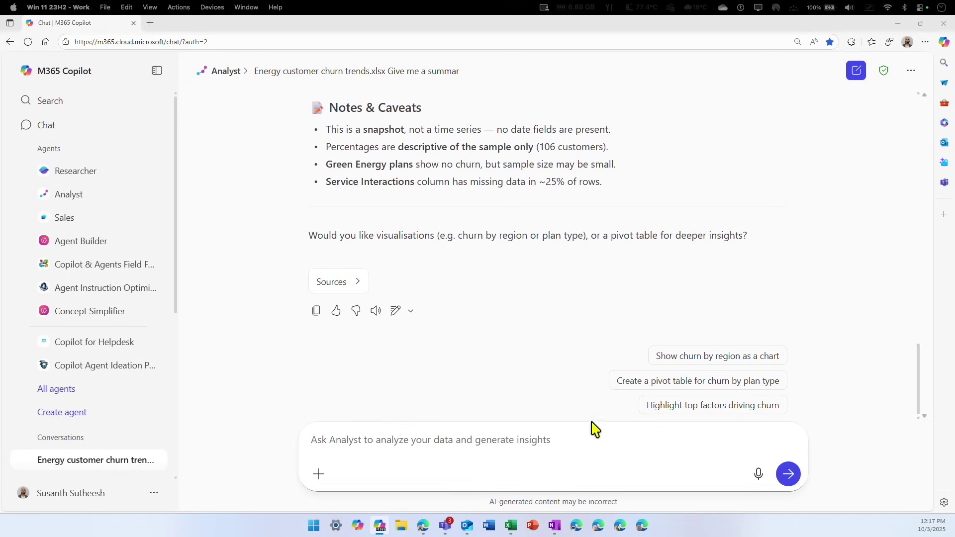
pyautogui.click(586, 438)
pyautogui.write('Create a chart showing churn rate by region')
pyautogui.moveTo(289, 429); pyautogui.dragTo(333, 428)
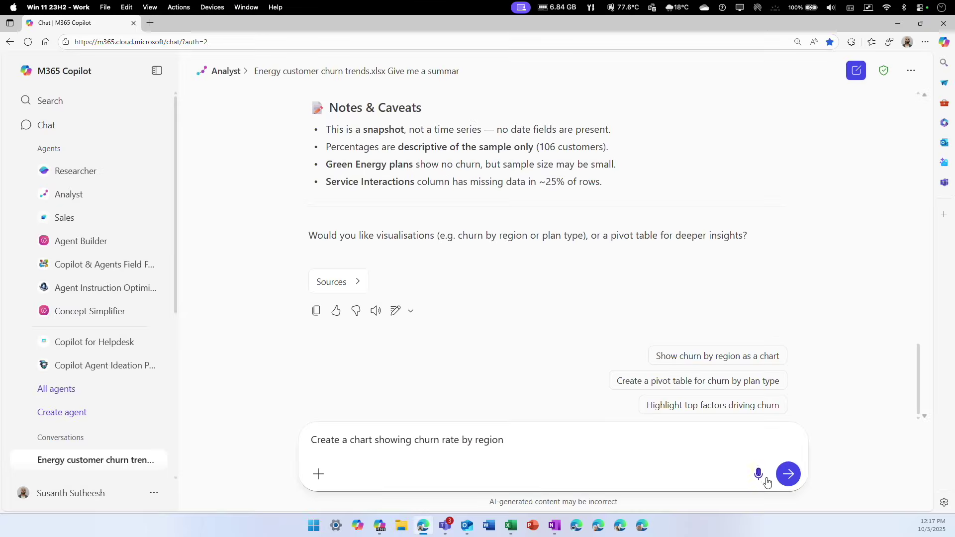
pyautogui.click(788, 474)
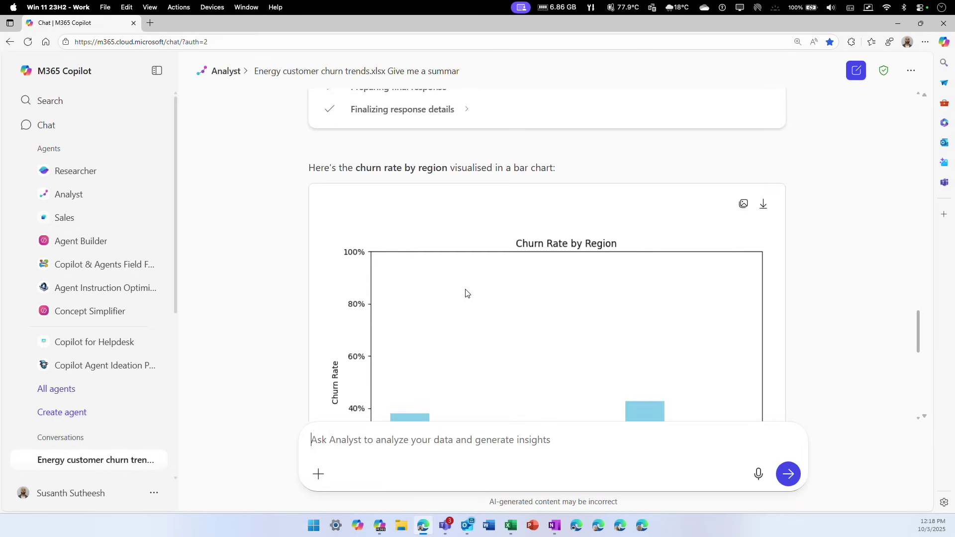
# Download the Churn Rate by Region chart as generated_image.png
pyautogui.scroll(6, 465, 293)
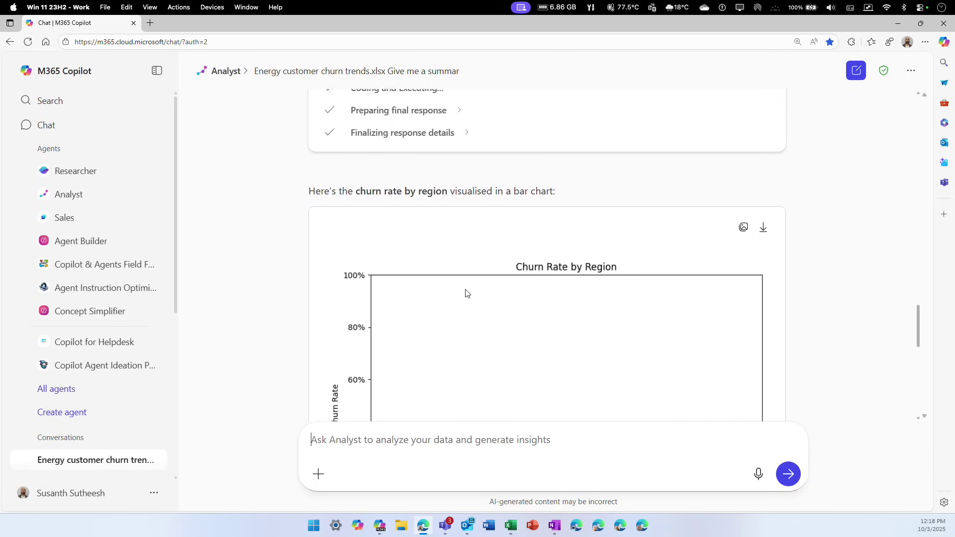
pyautogui.scroll(-6, 466, 293)
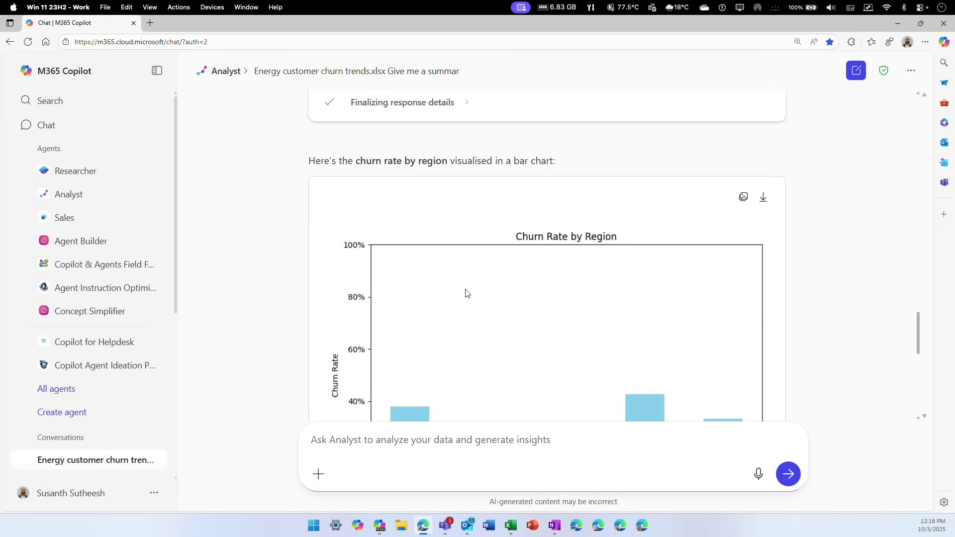
pyautogui.scroll(-8, 465, 293)
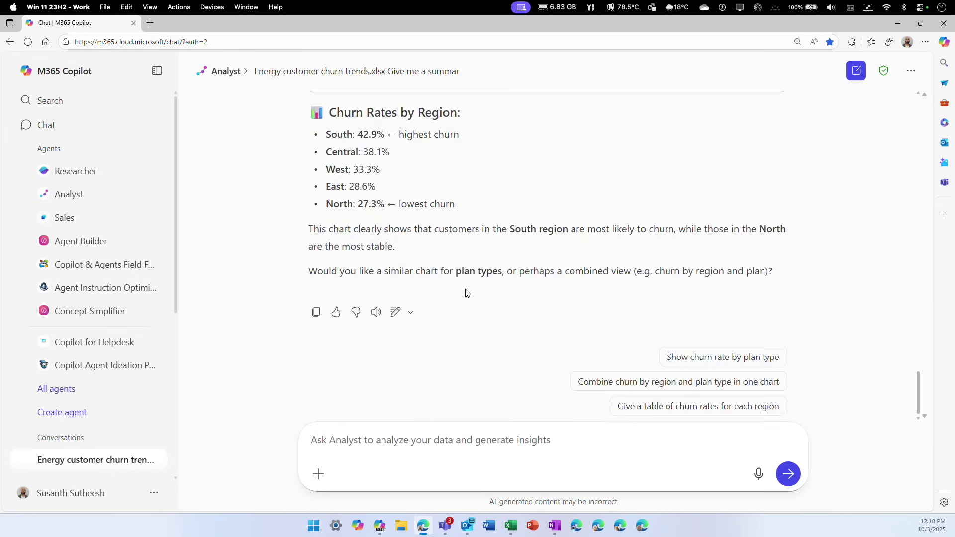
pyautogui.scroll(8, 465, 294)
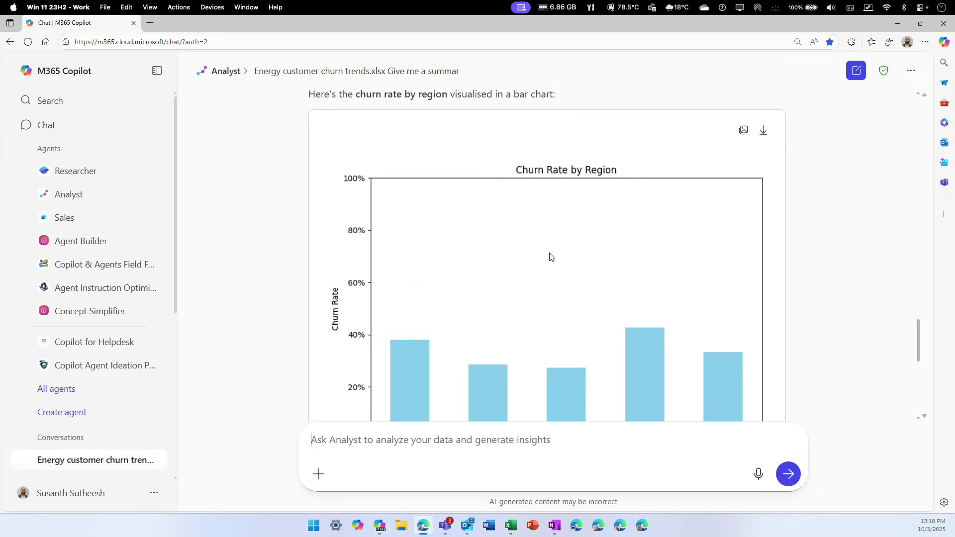
pyautogui.click(763, 137)
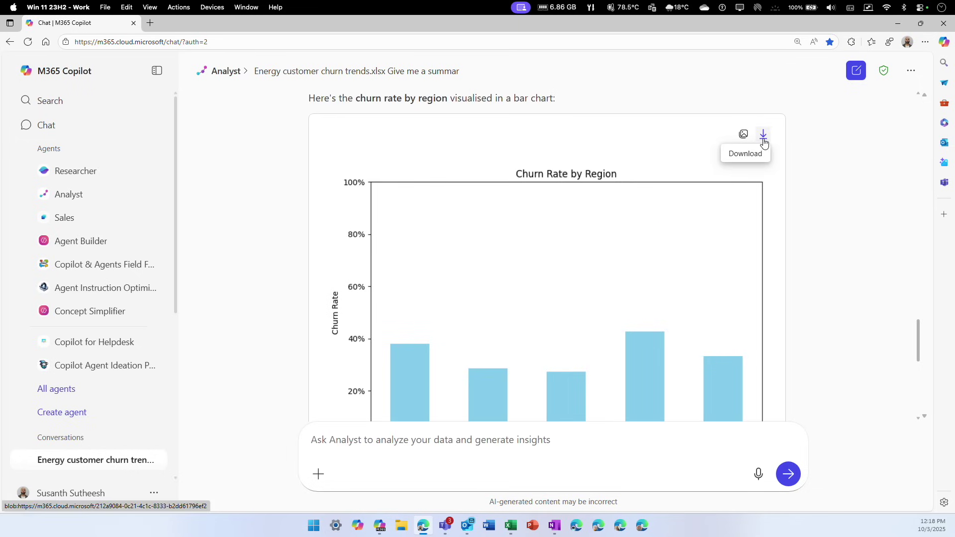
# Review the rest of the region reply: East 28.6%, North 27.3% lowest, plus plan-type follow-ups
pyautogui.scroll(-2, 642, 237)
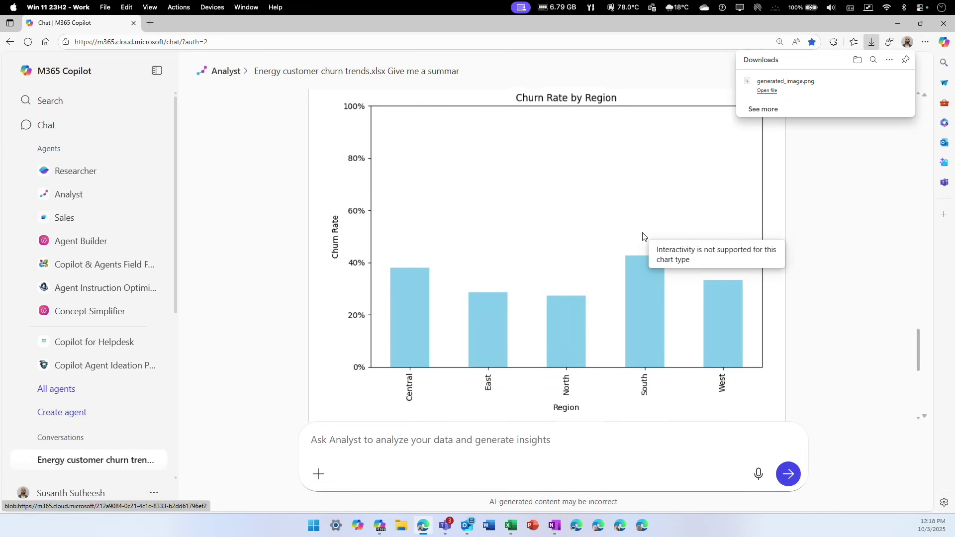
pyautogui.scroll(-1, 642, 234)
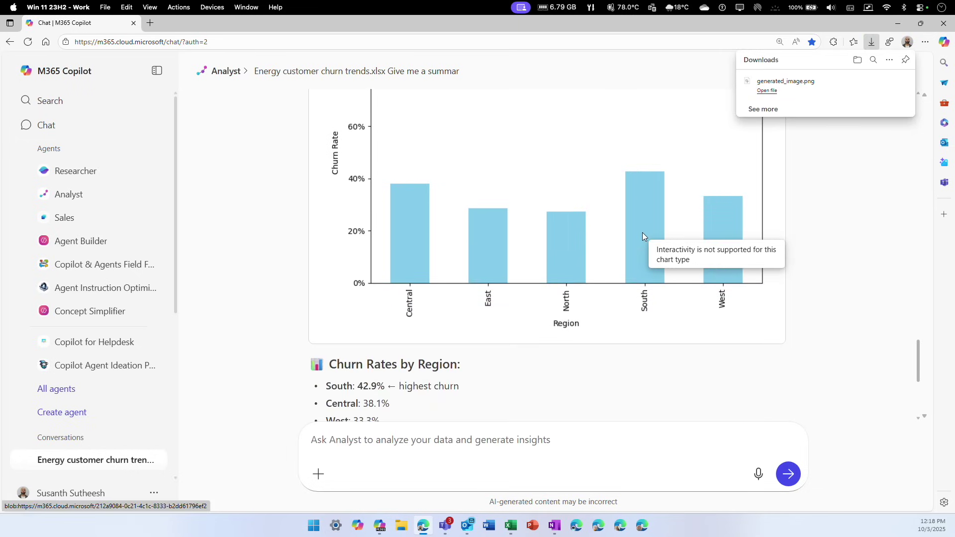
pyautogui.scroll(-2, 642, 233)
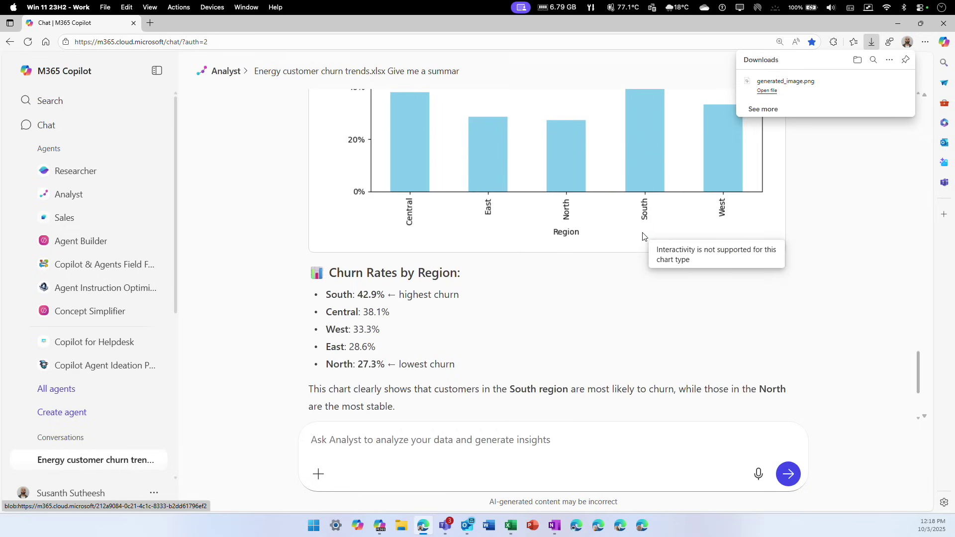
pyautogui.scroll(2, 643, 237)
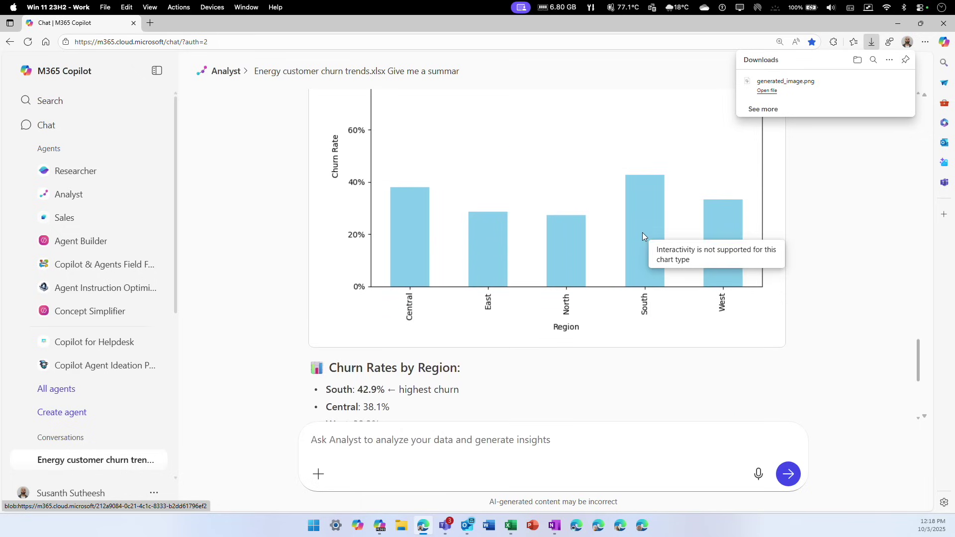
pyautogui.scroll(1, 642, 237)
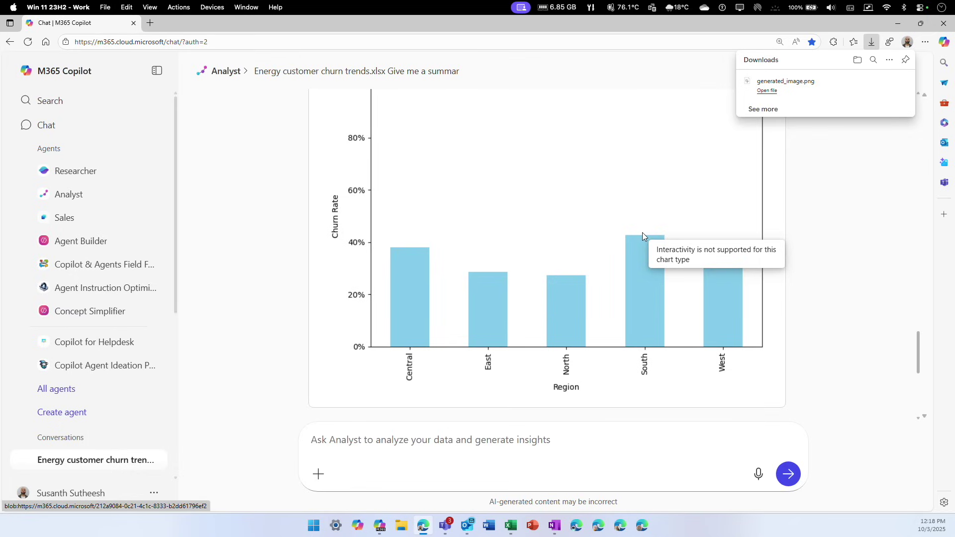
pyautogui.scroll(-4, 642, 233)
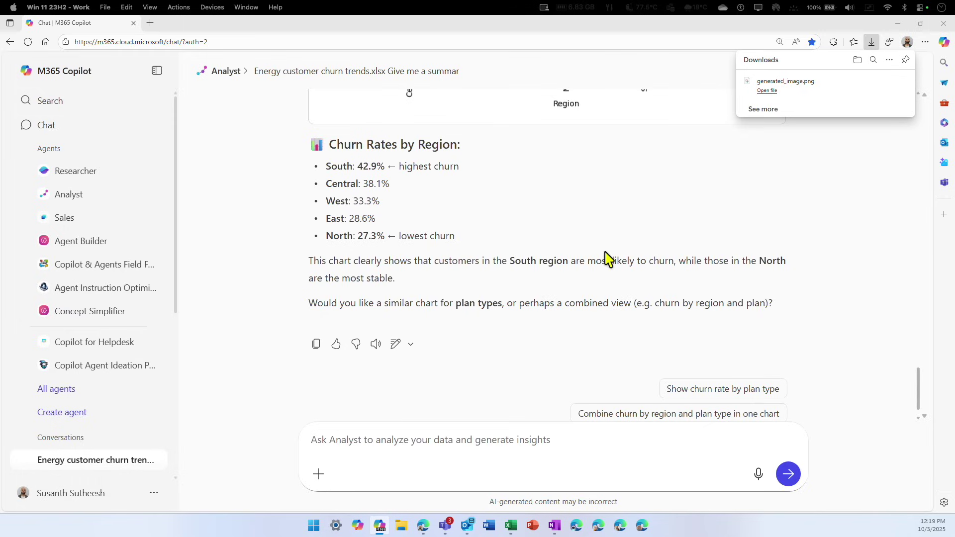
pyautogui.scroll(3, 606, 258)
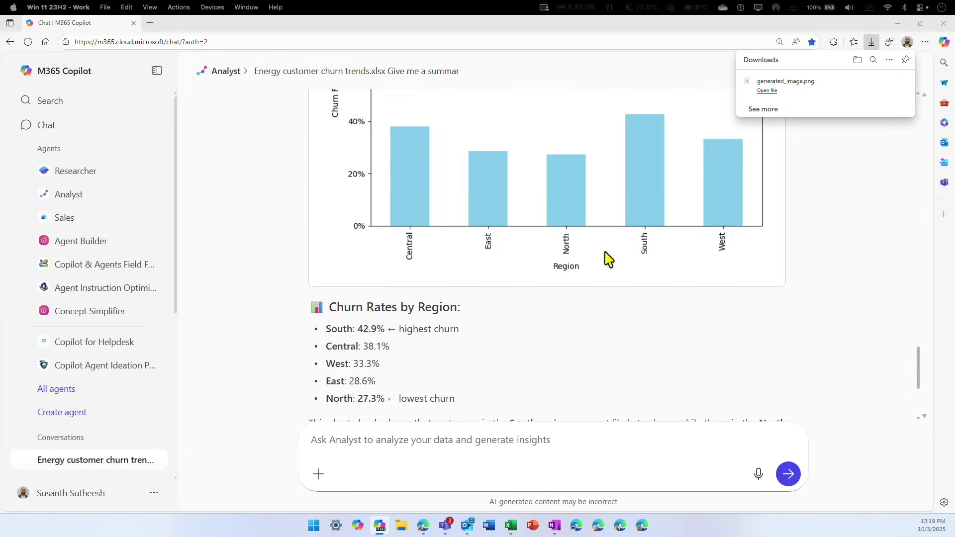
pyautogui.scroll(-4, 607, 258)
# Paste and send the question asking Analyst how to reduce customer churn
pyautogui.click(499, 444)
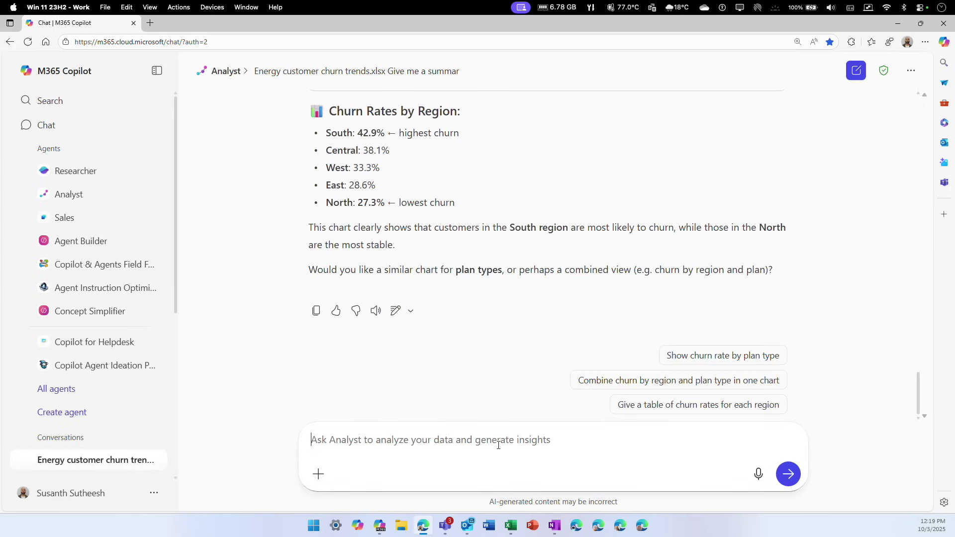
pyautogui.write('Based on this data, what recommendations would you make to reduce churn?')
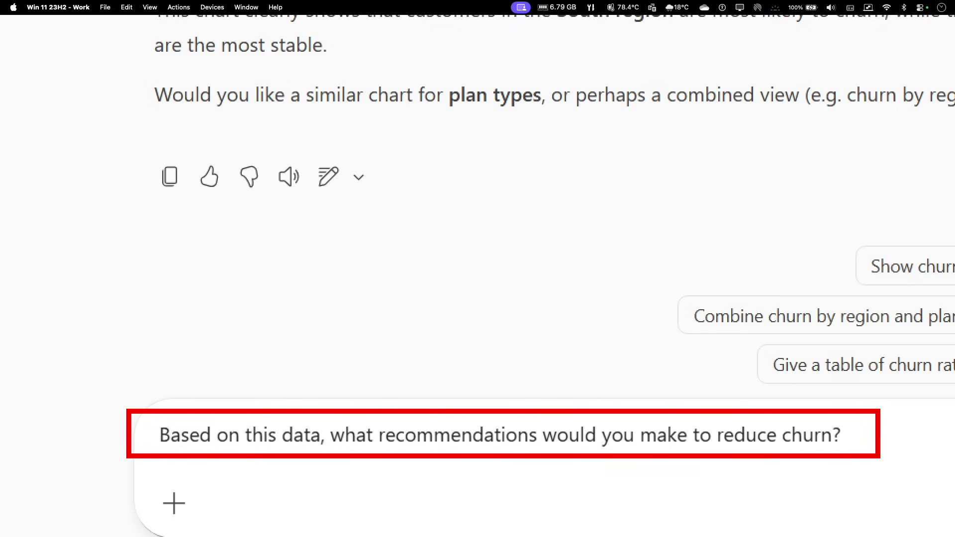
pyautogui.click(789, 475)
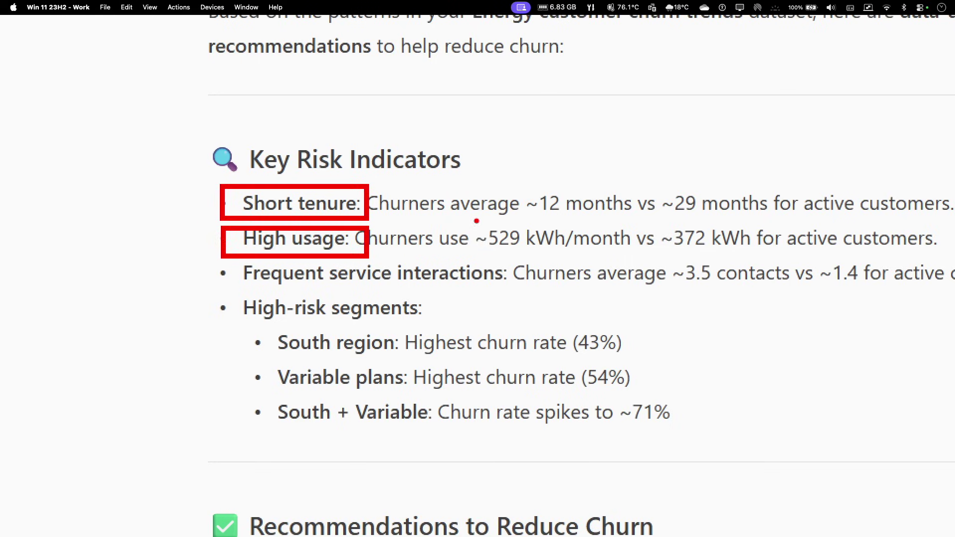
pyautogui.moveTo(473, 219); pyautogui.dragTo(551, 251)
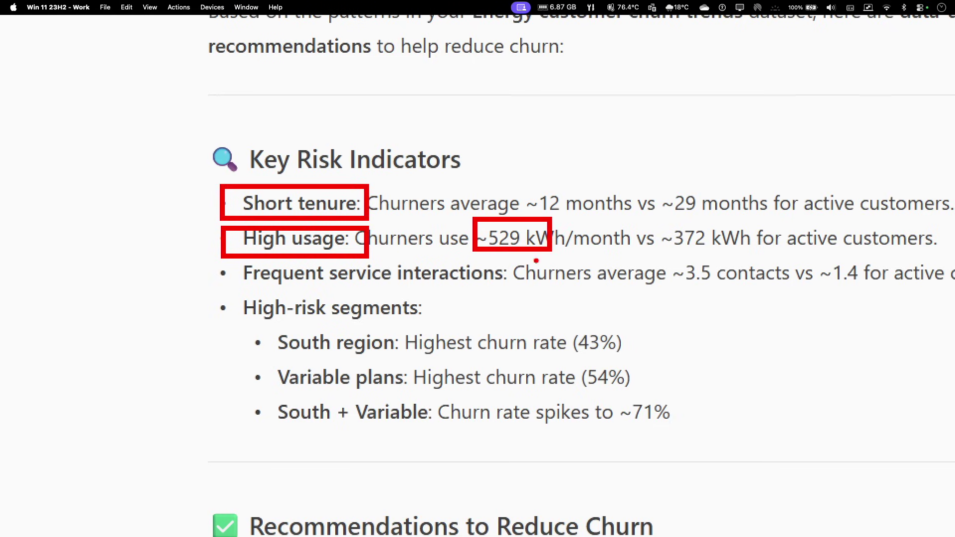
pyautogui.press('Escape')
pyautogui.scroll(-5, 467, 255)
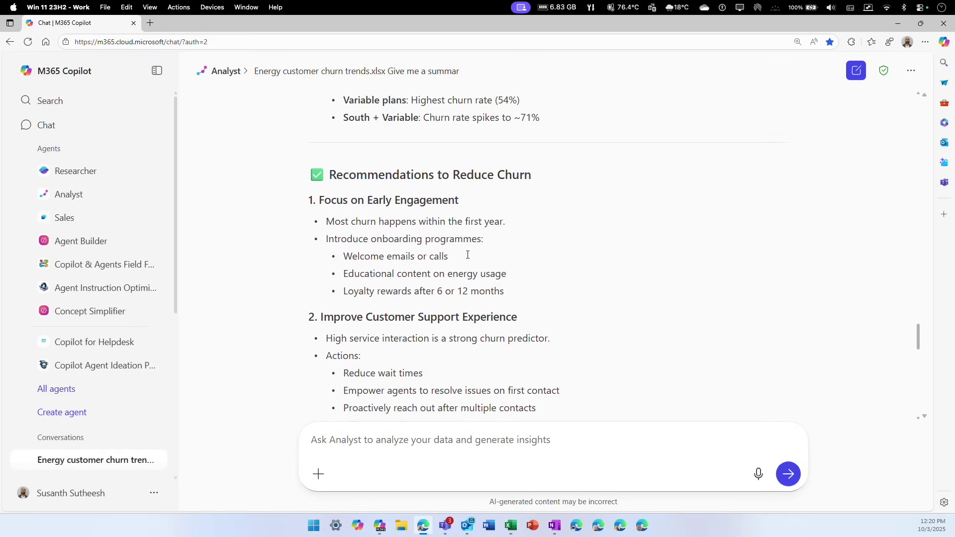
pyautogui.hotkey('ctrl', '1')
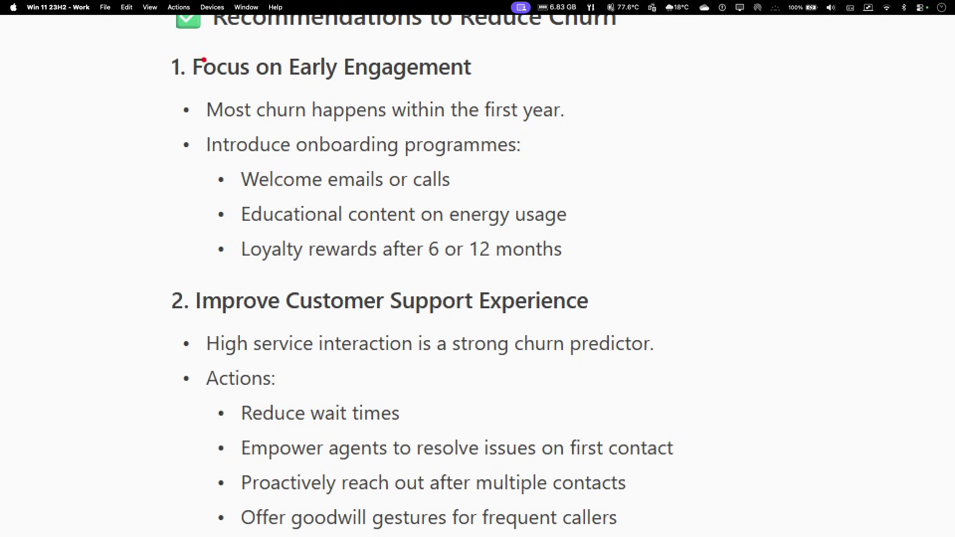
pyautogui.moveTo(171, 54); pyautogui.dragTo(497, 88)
pyautogui.moveTo(184, 135); pyautogui.dragTo(655, 280)
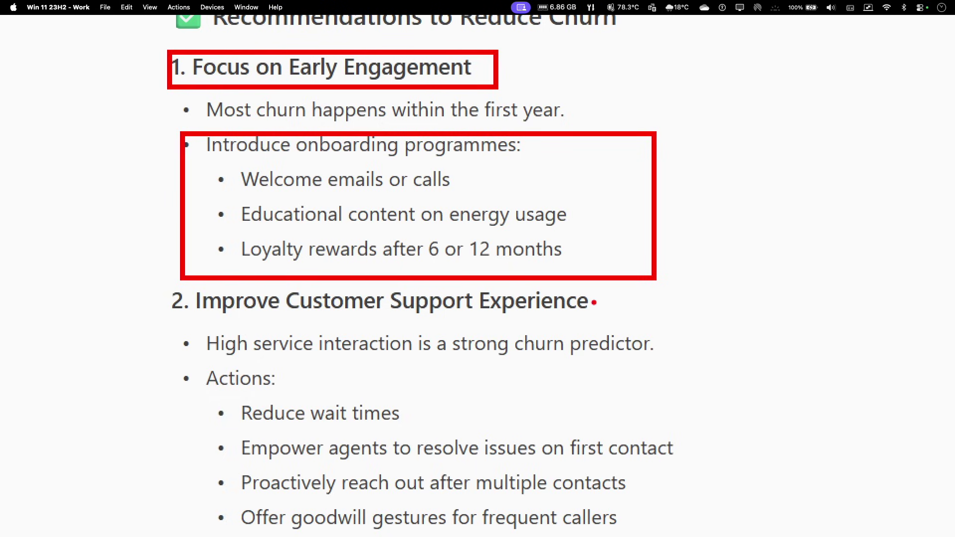
pyautogui.press('Escape')
pyautogui.scroll(-3, 469, 306)
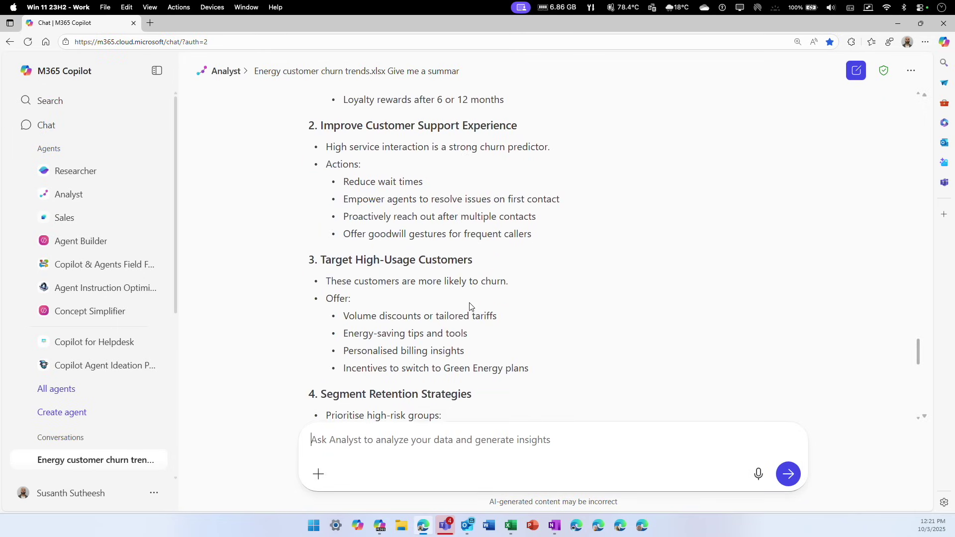
pyautogui.scroll(-5, 469, 306)
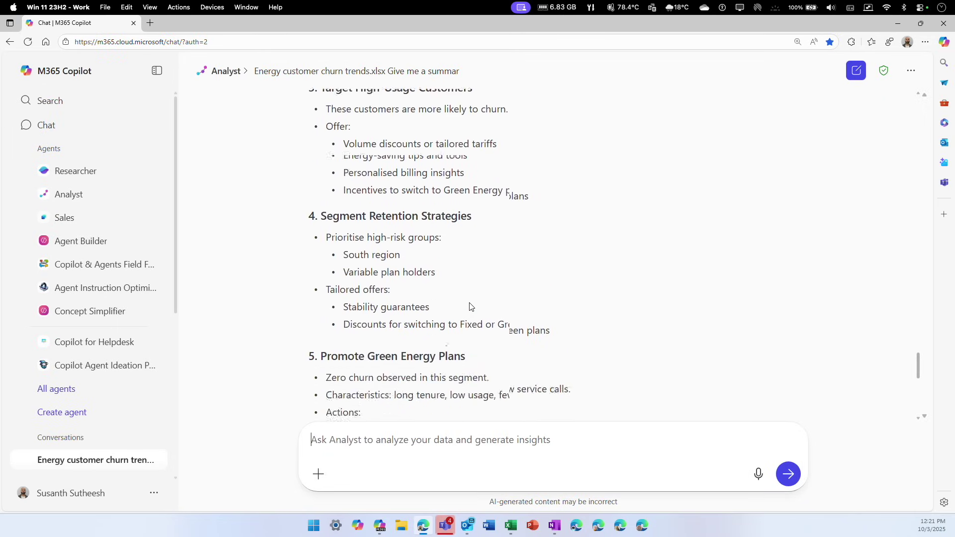
pyautogui.scroll(-8, 469, 306)
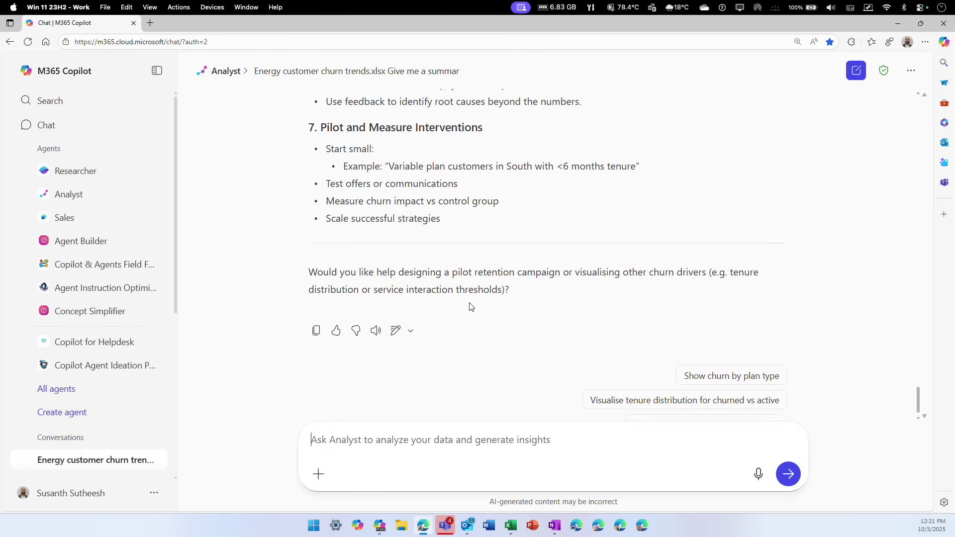
pyautogui.scroll(5, 470, 306)
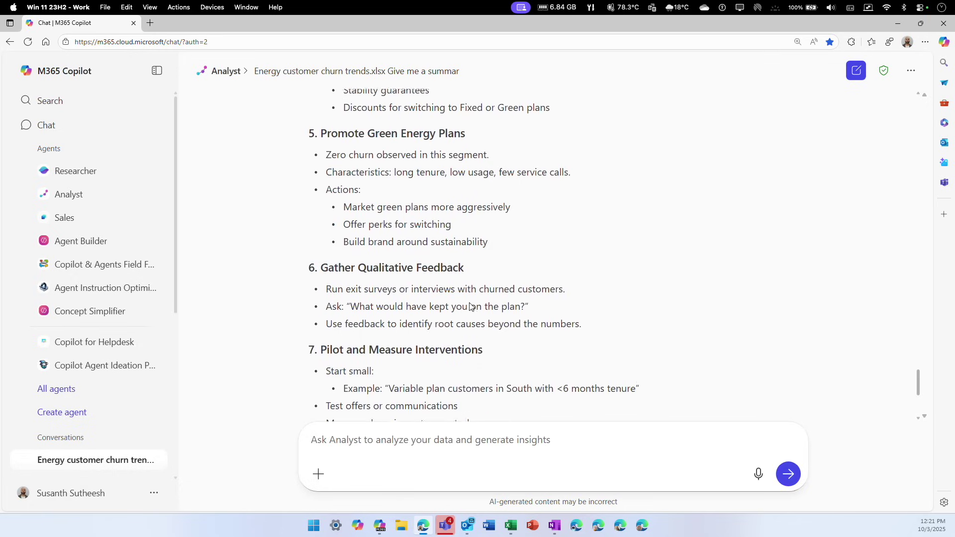
pyautogui.scroll(10, 469, 303)
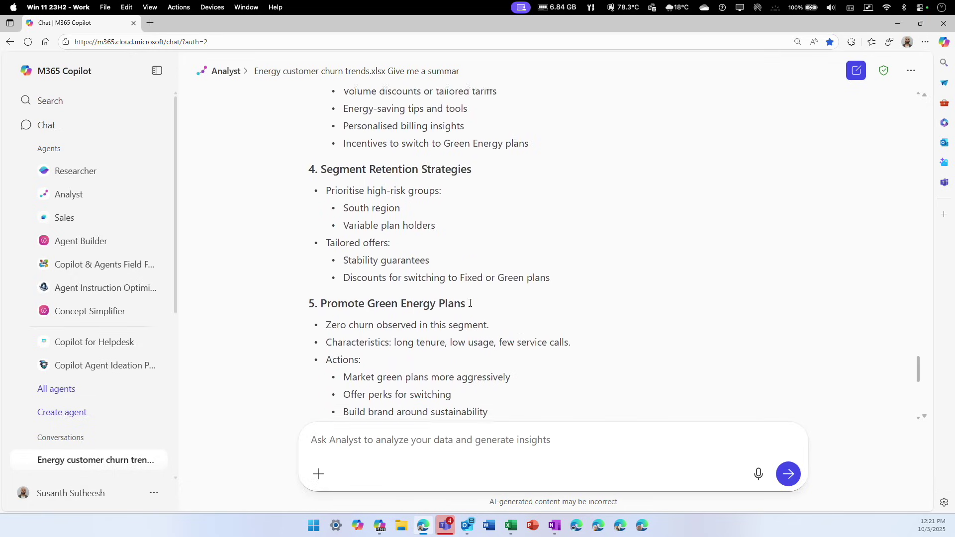
pyautogui.scroll(8, 469, 303)
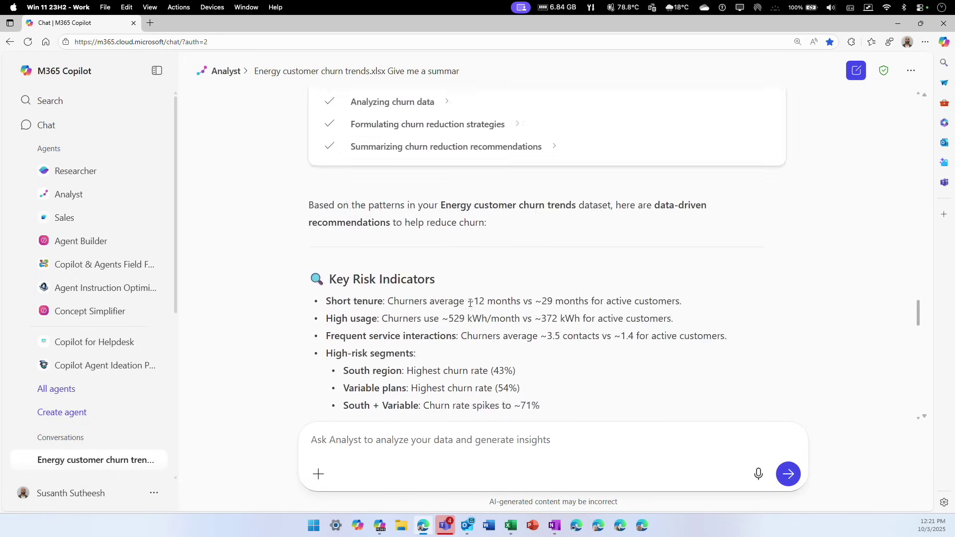
pyautogui.scroll(-9, 469, 303)
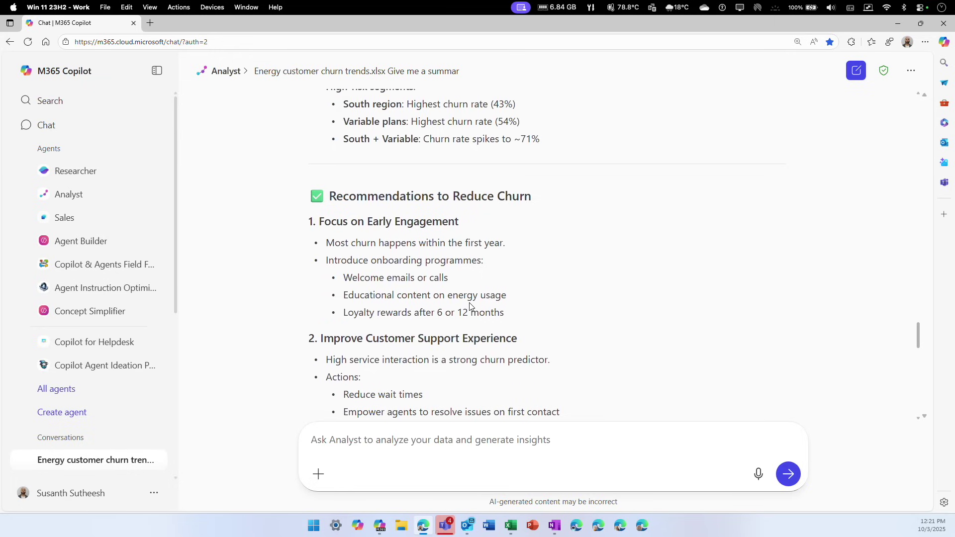